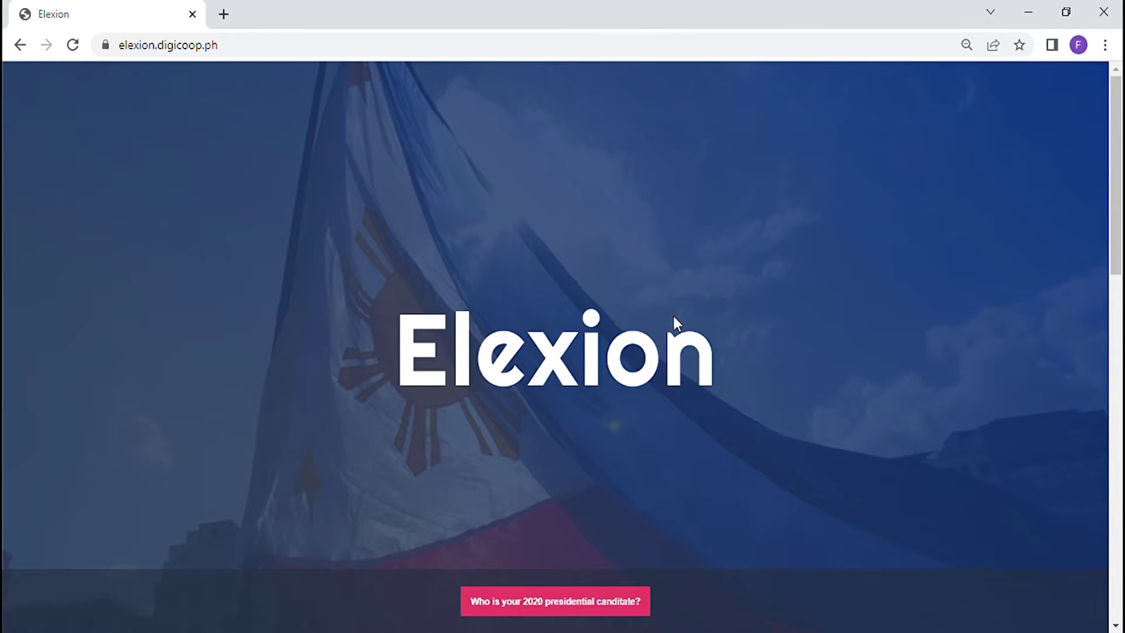
- Go from the Elexion home page to the login page through Create Election
click(244, 49)
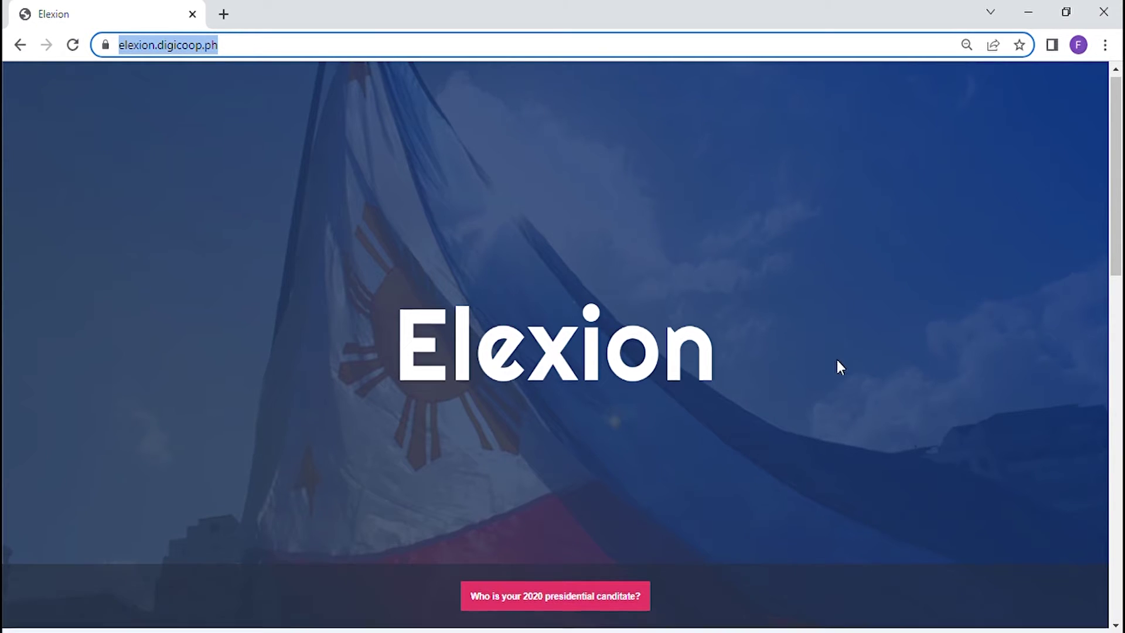
scroll(836, 357, down, 5)
scroll(836, 369, down, 3)
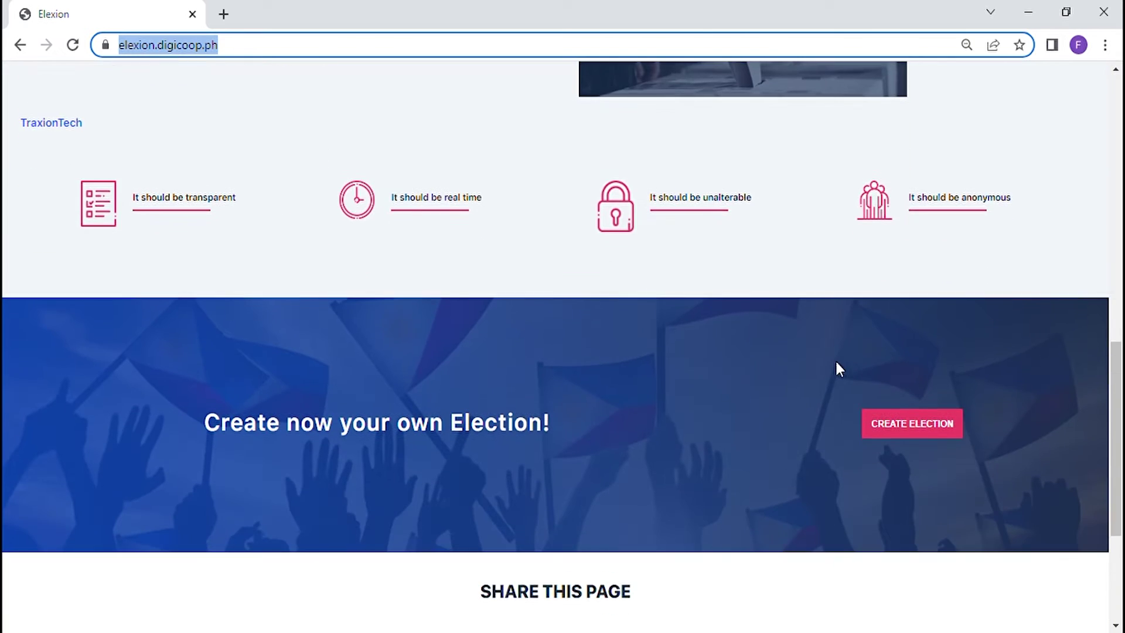
scroll(836, 370, down, 1)
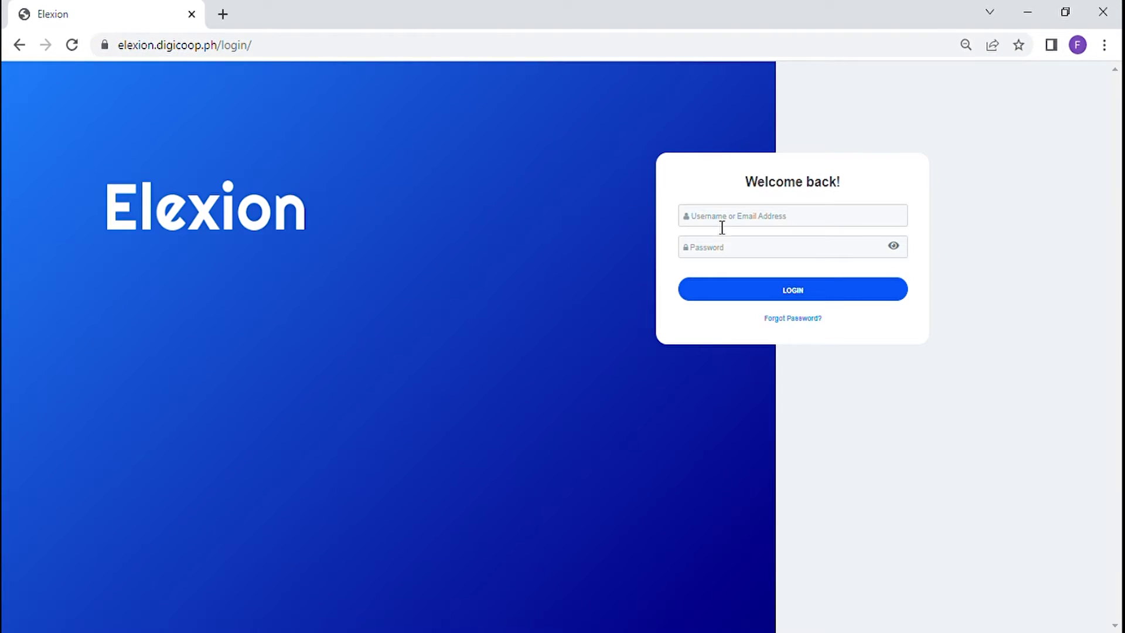
- Log in with the account email and password
click(729, 227)
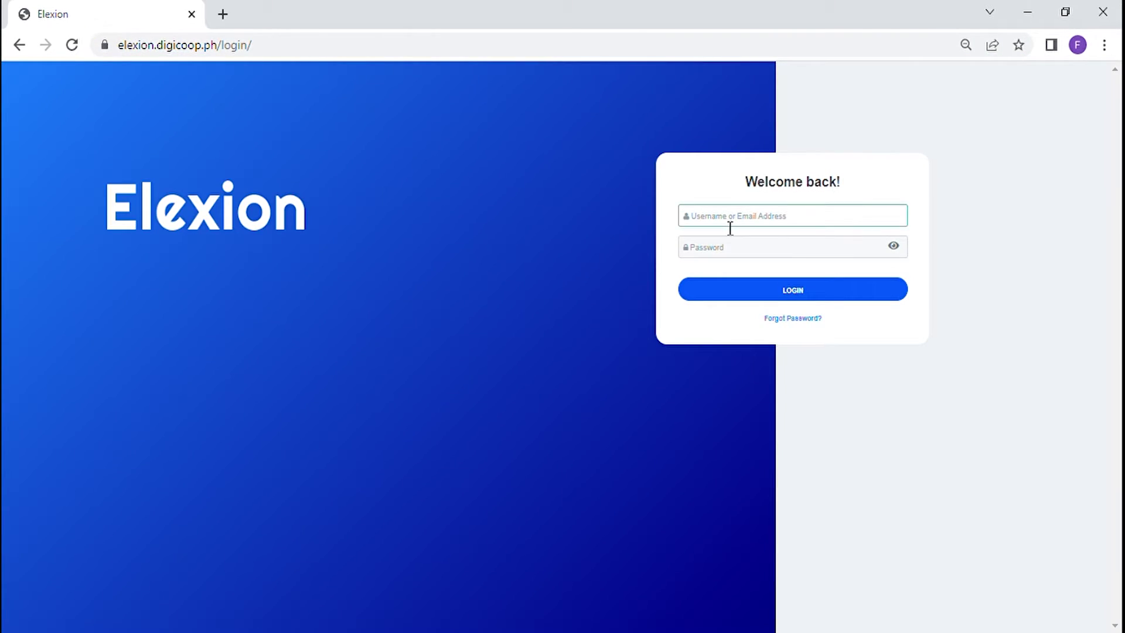
click(747, 251)
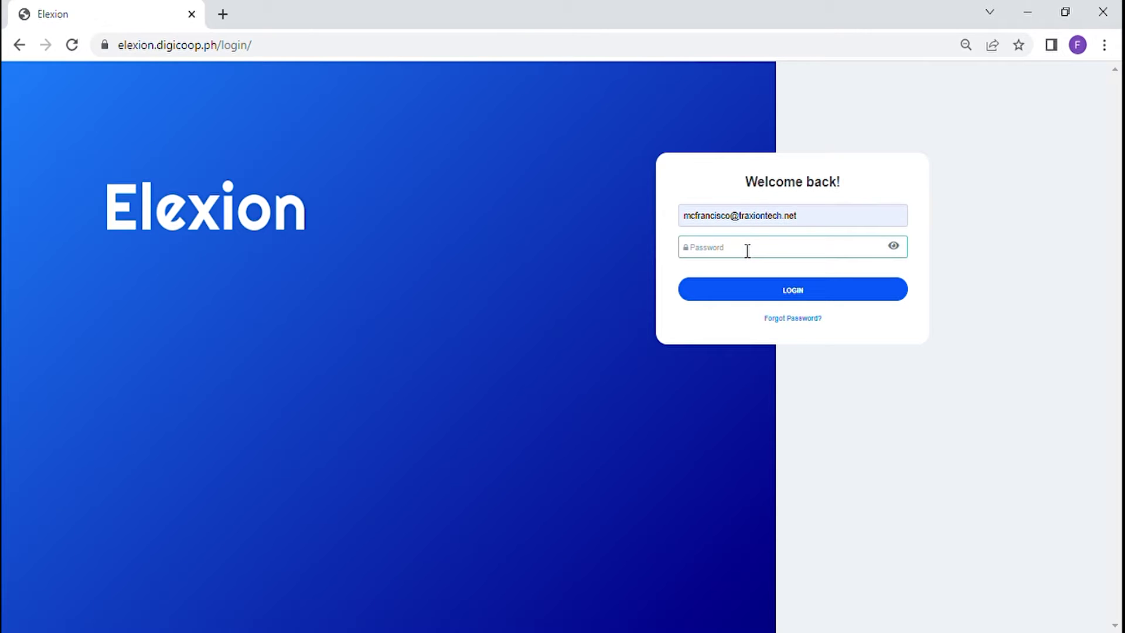
text(******)
text(**)
text(**)
click(751, 297)
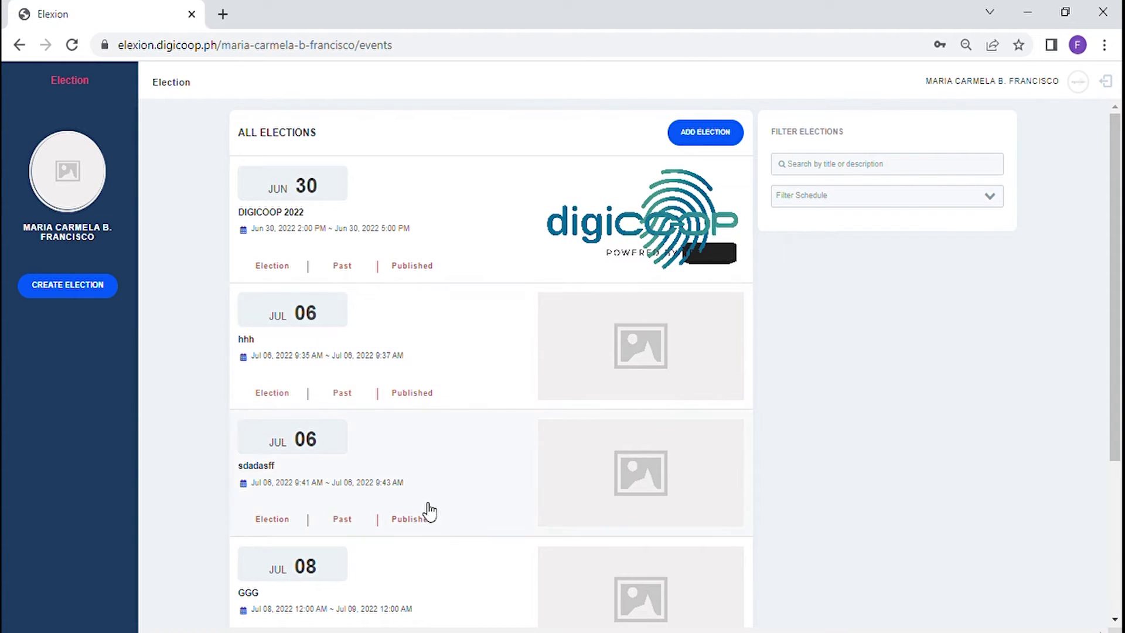
- Start a new election named DIGICOOP GENERAL ASSEMBLY AND ELECTIONS 2022 with a description and the digicoop photo
click(715, 136)
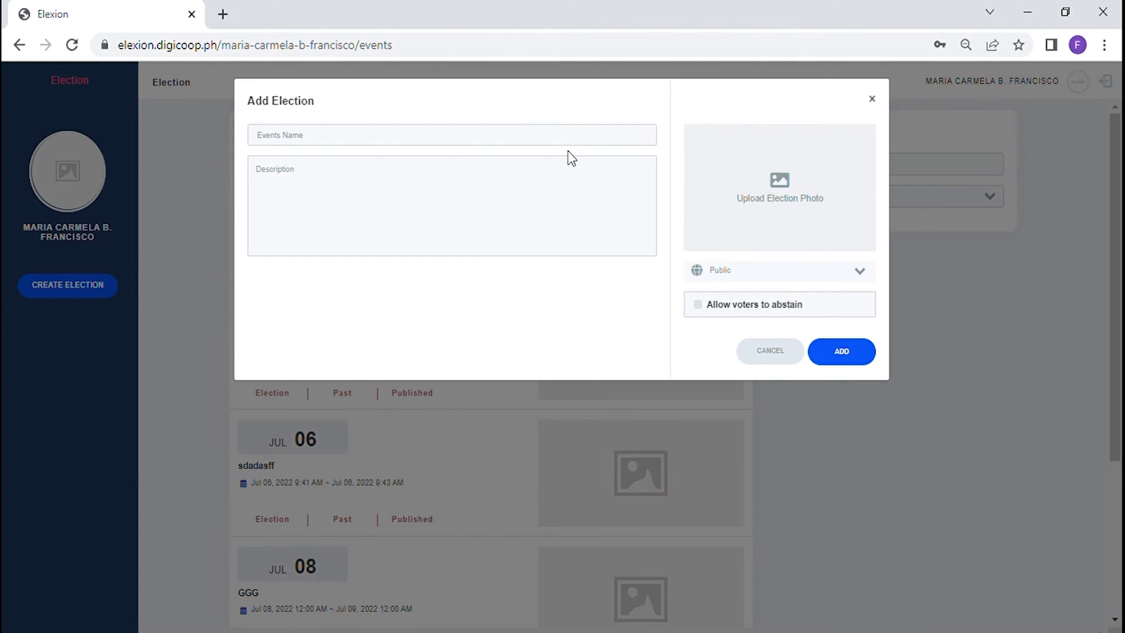
click(479, 144)
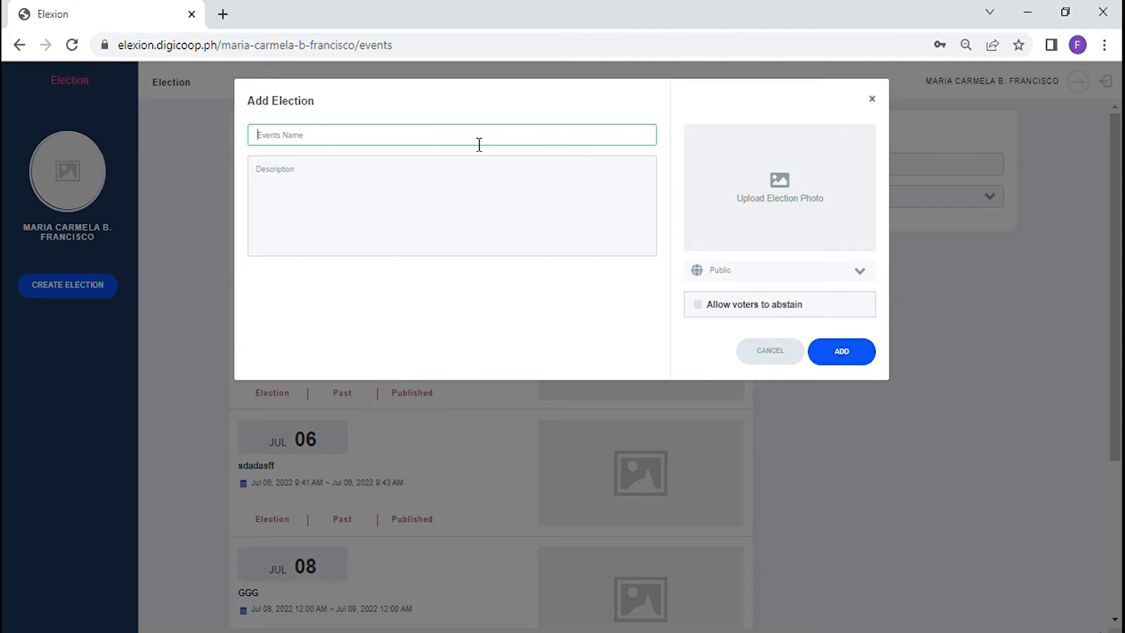
text(DIGICOOP )
text(GENERAL)
text( ASSEMBLY )
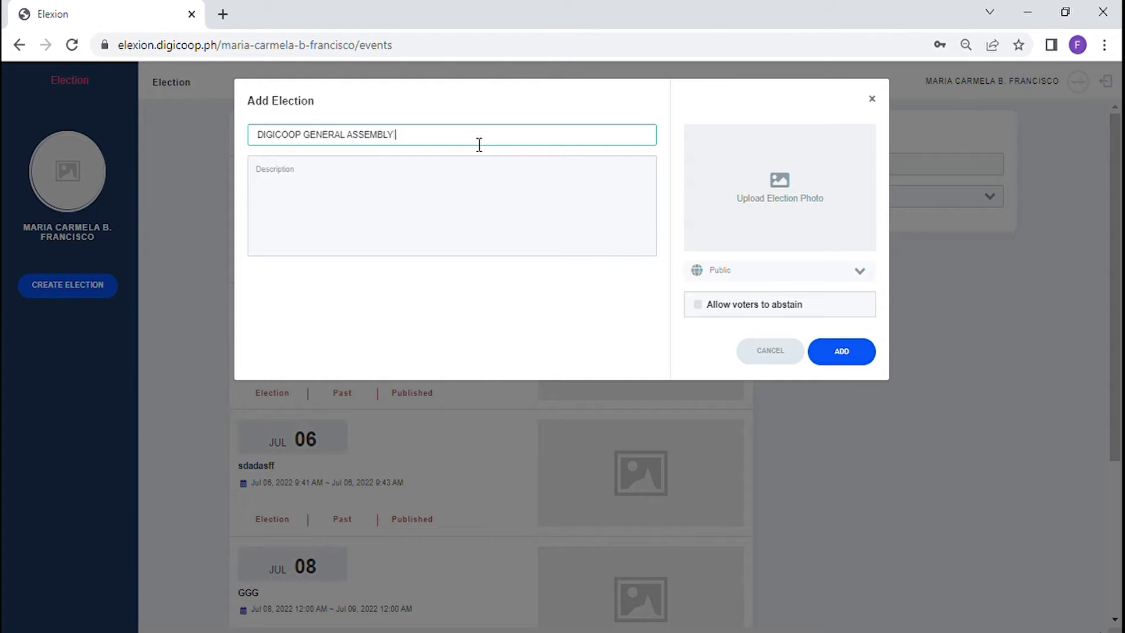
text(AND ELECTIONS)
text( 2022)
click(408, 237)
text(EXAMPLE ONLY DIGICOOP ELECTION 2022  FOR NEW ELECTED OFFICIAL IN OUR COOP DATED ON JULY 14, 2022 AT 3:30PM  ALL DIGICOOP MEMBERS ARE REQUIRED TO VOTE  VOTE WISELY!)
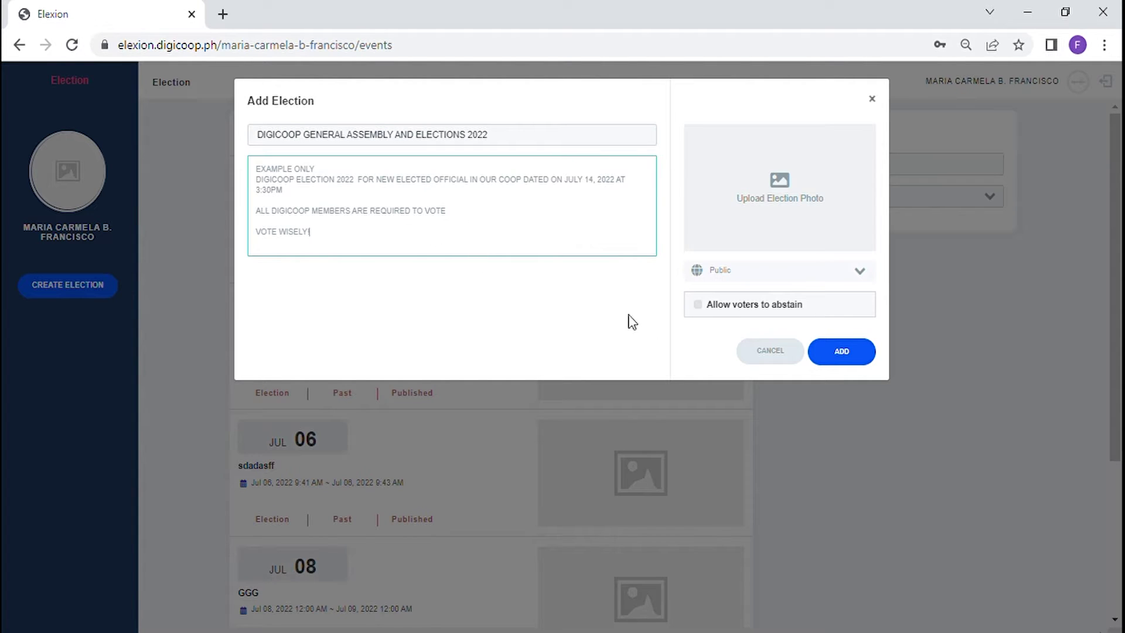
click(784, 191)
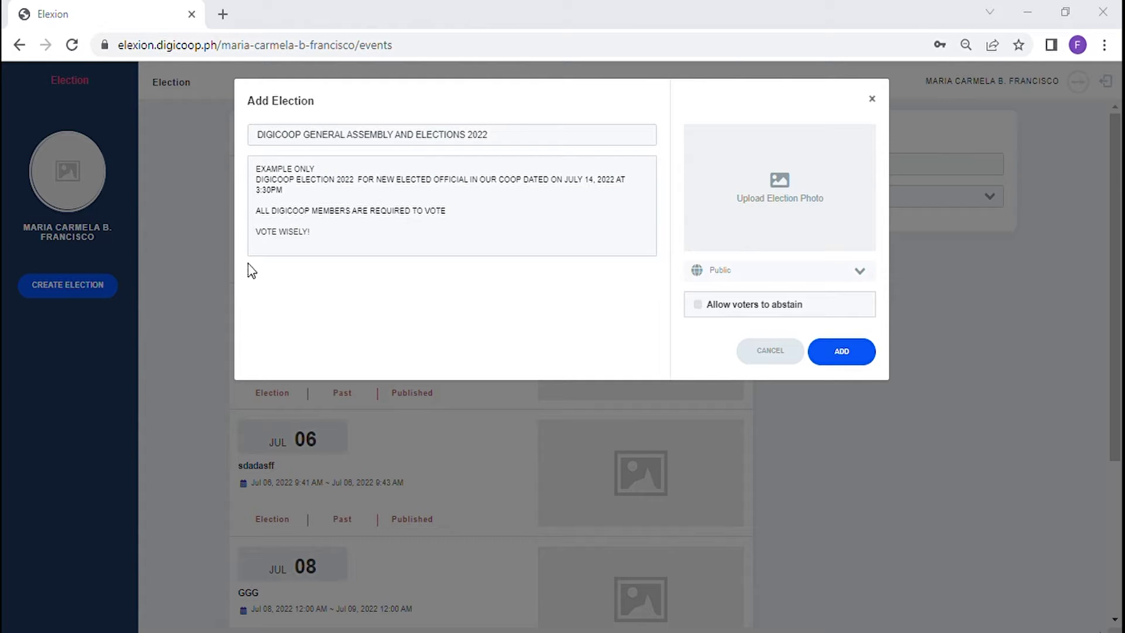
double_click(439, 384)
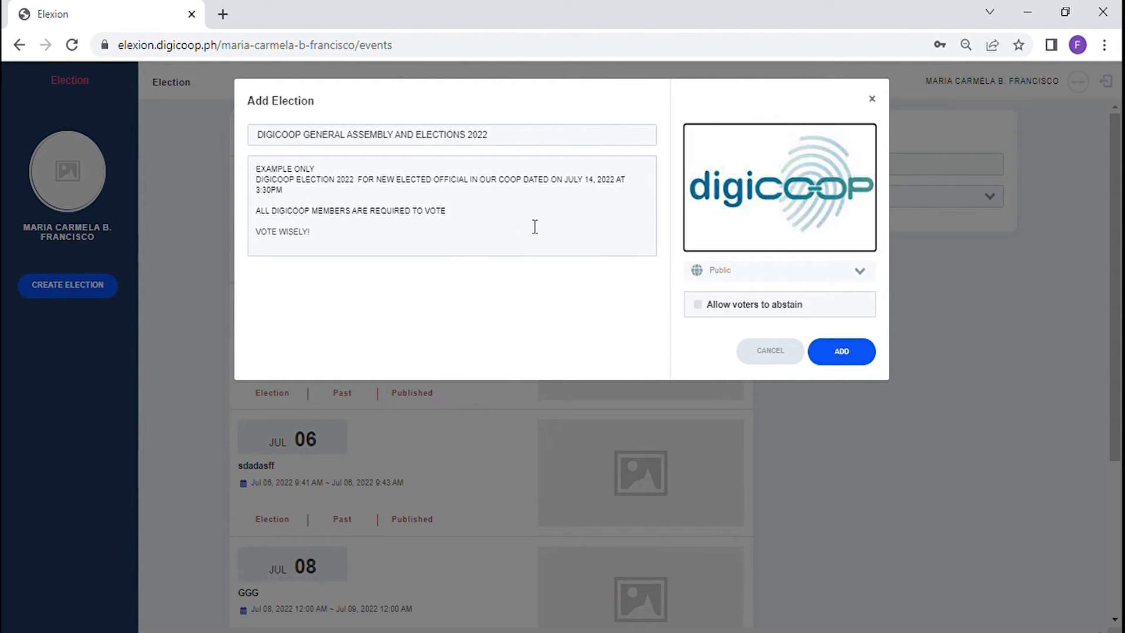
- Keep the election Public, allow voters to abstain, and save it
click(796, 280)
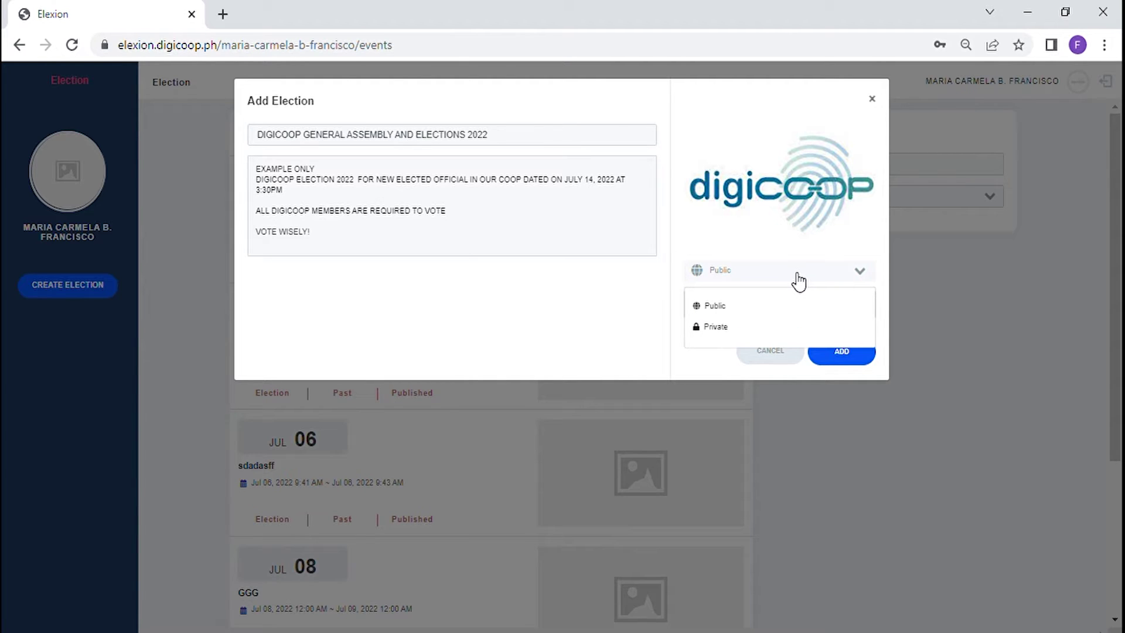
click(798, 279)
click(771, 301)
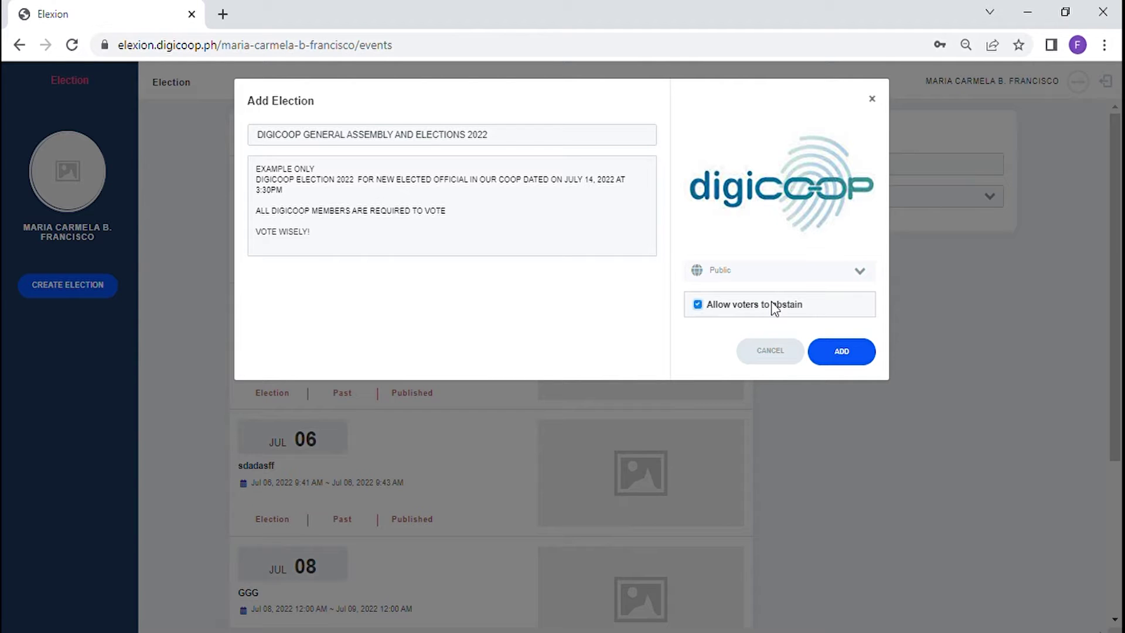
click(771, 301)
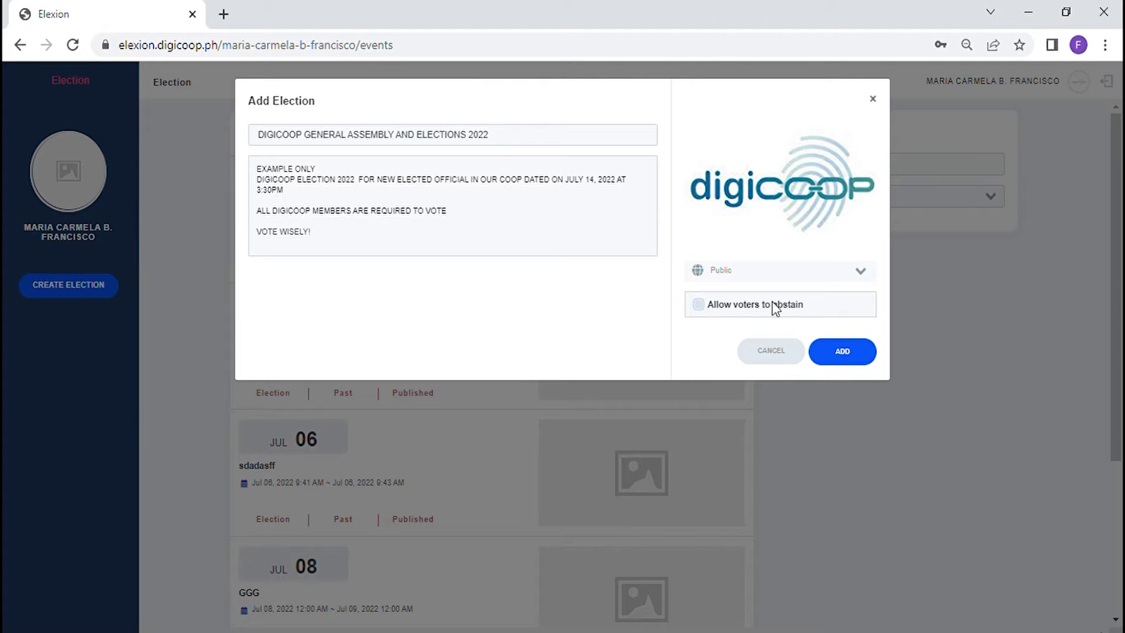
click(773, 305)
click(862, 355)
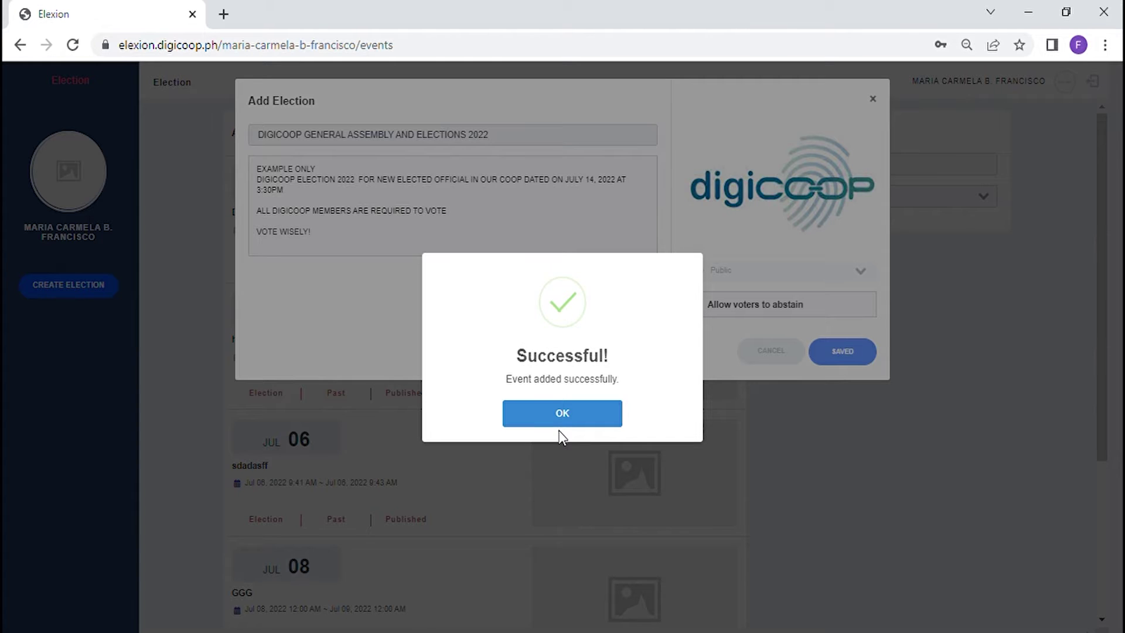
click(565, 420)
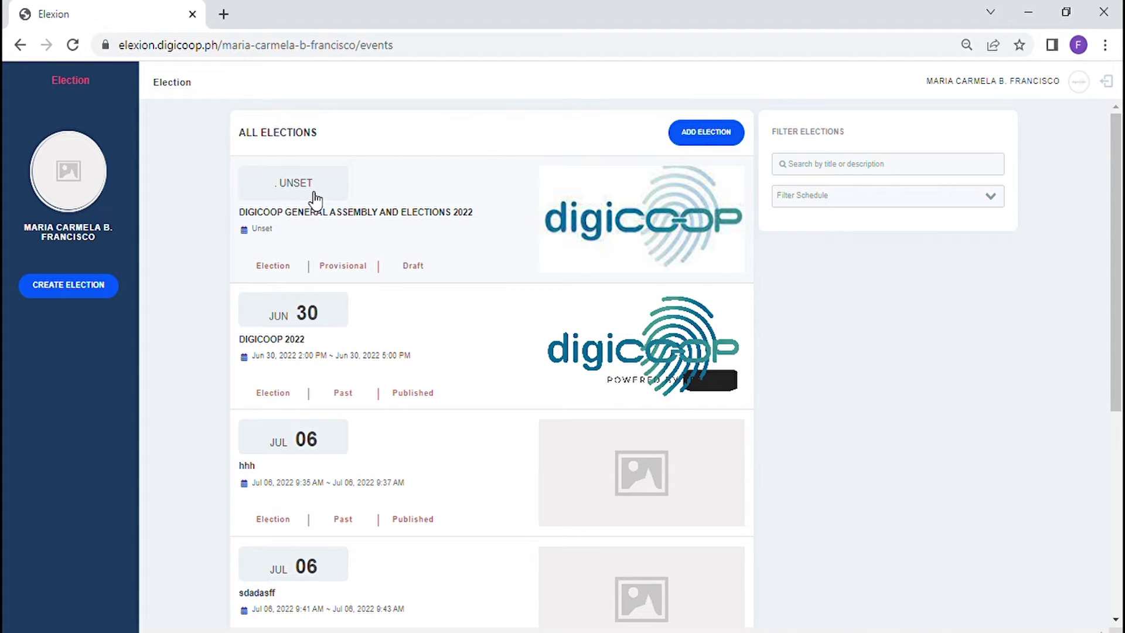
- Open the DIGICOOP GENERAL ASSEMBLY AND ELECTIONS 2022 election card from the list
click(314, 199)
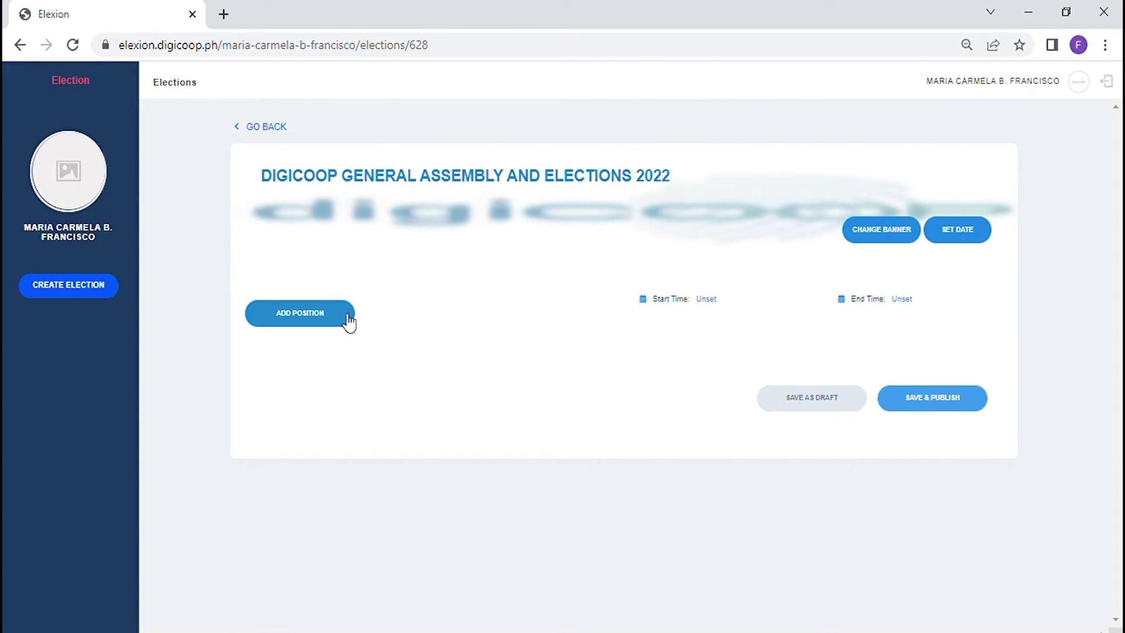
- Create three positions: Board Of Director (4 vacancies), Audit Committe (5) and Election Committee (6)
click(346, 320)
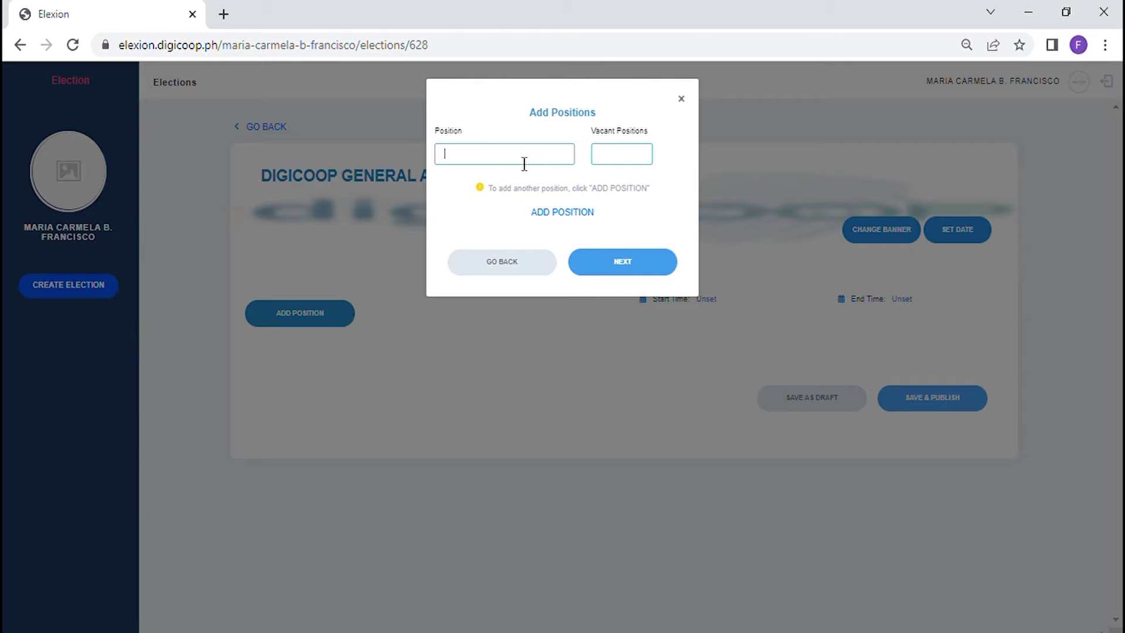
text(BOARD)
text( OF DIRE)
text(CTORS)
key(BackSpace)
click(637, 161)
text(4)
click(572, 215)
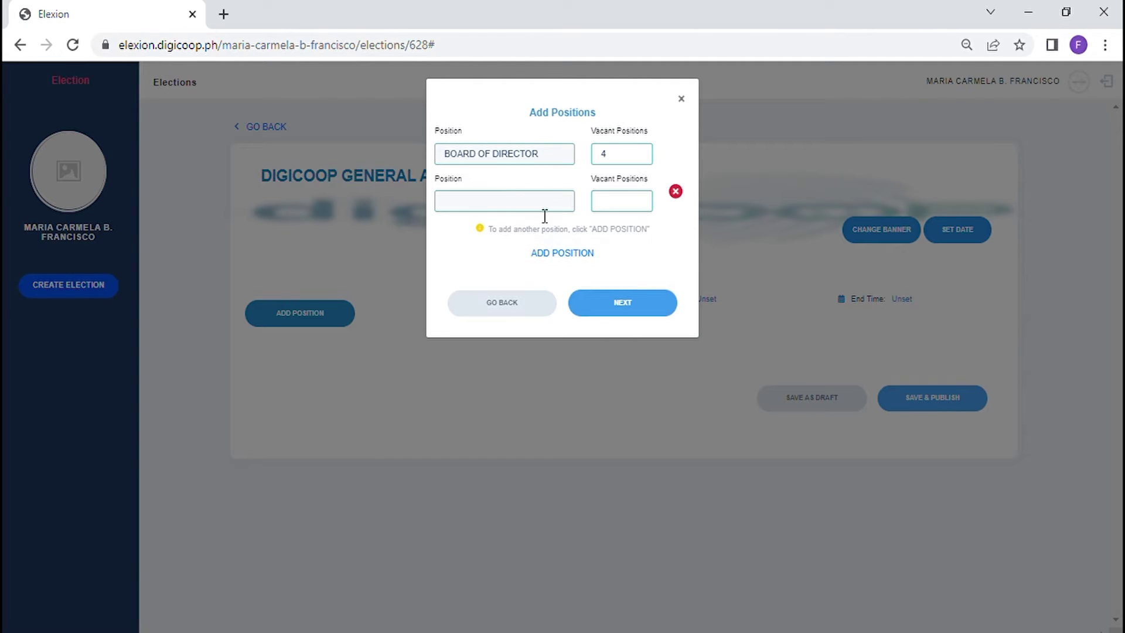
click(502, 212)
text(AUDIT COMMITTE)
click(634, 206)
text(5)
click(566, 255)
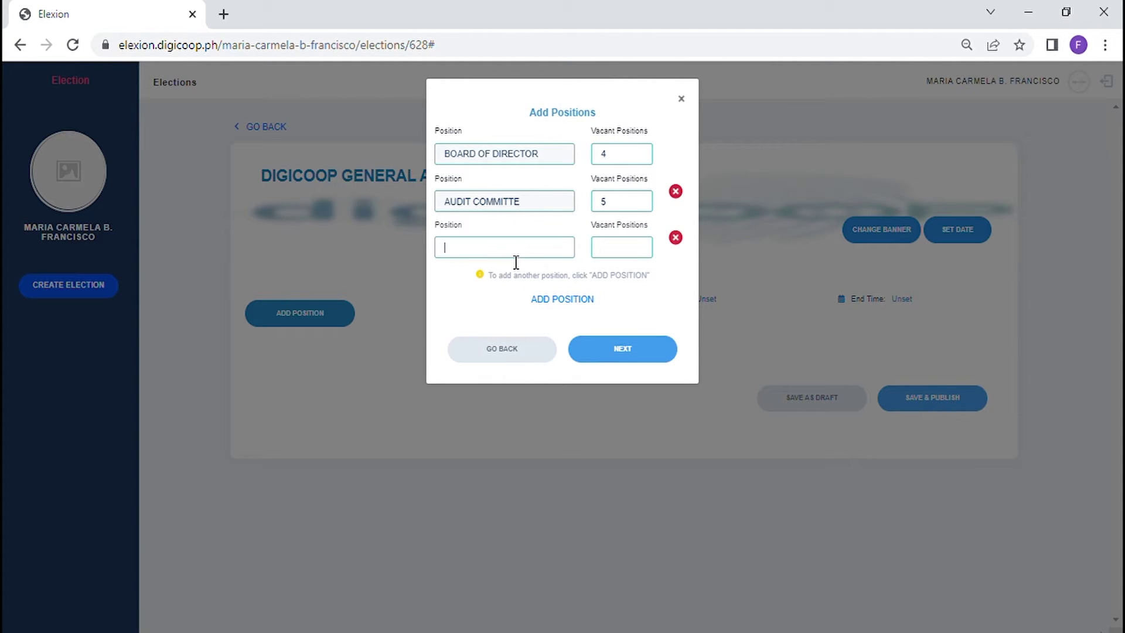
text(ELECTION)
text( COMMITTE)
text(E)
click(625, 252)
text(6)
click(589, 356)
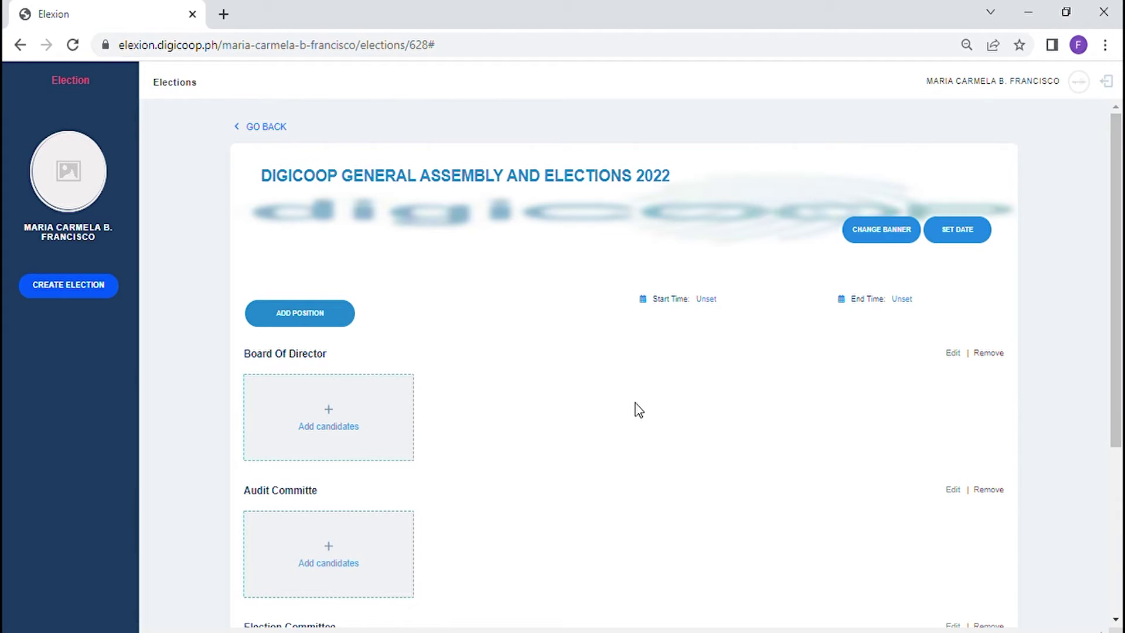
scroll(638, 411, down, 1)
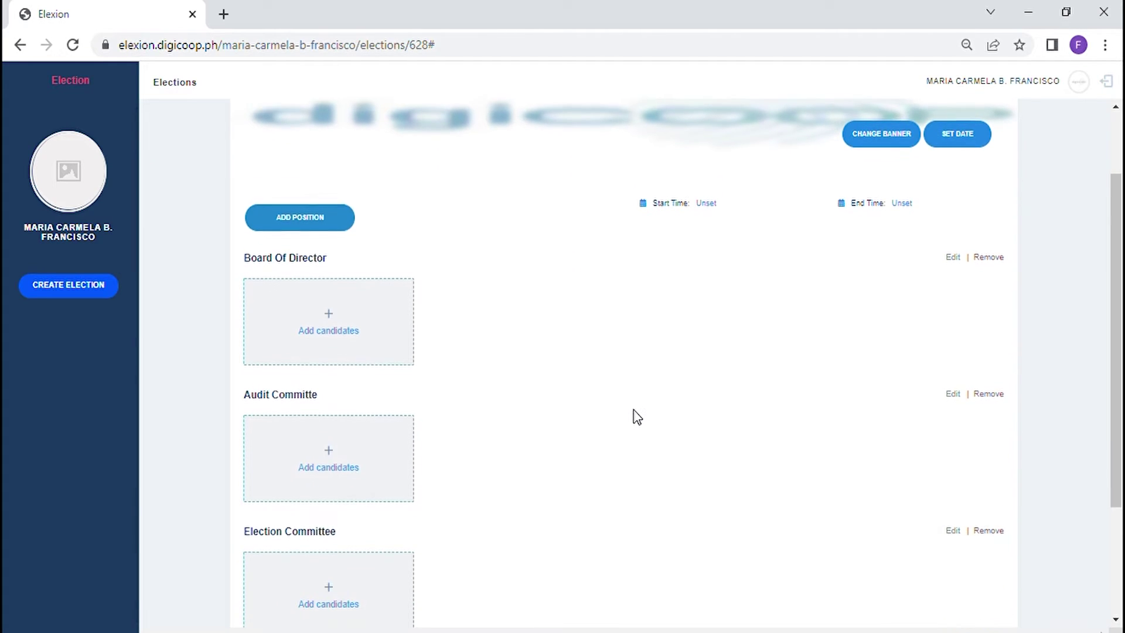
scroll(633, 420, down, 2)
scroll(633, 421, down, 1)
scroll(618, 424, up, 1)
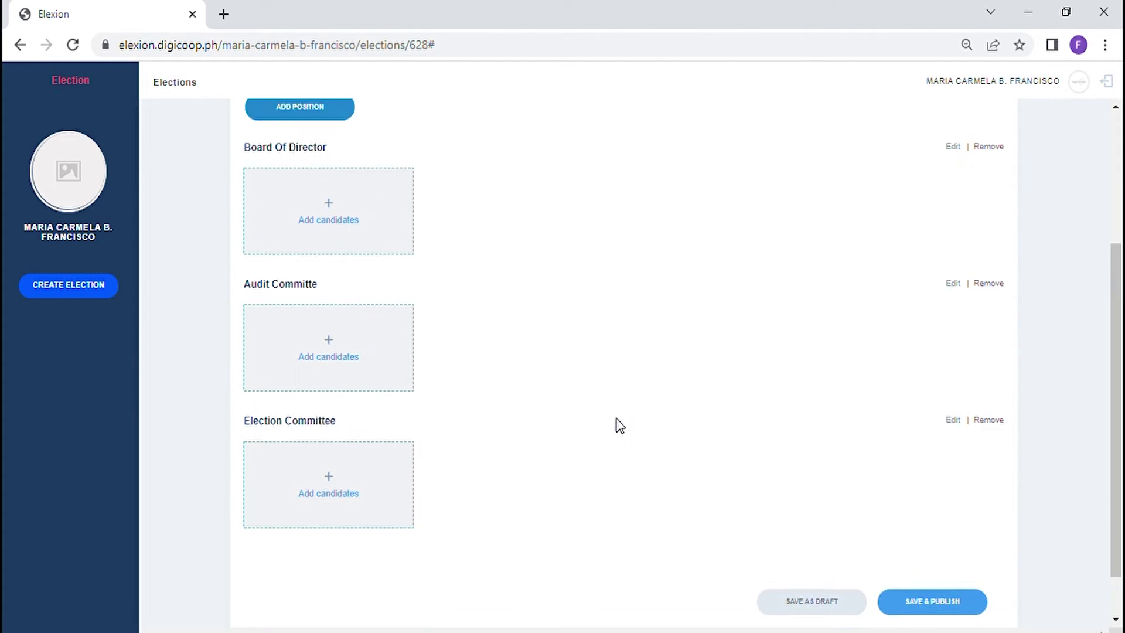
scroll(527, 387, up, 1)
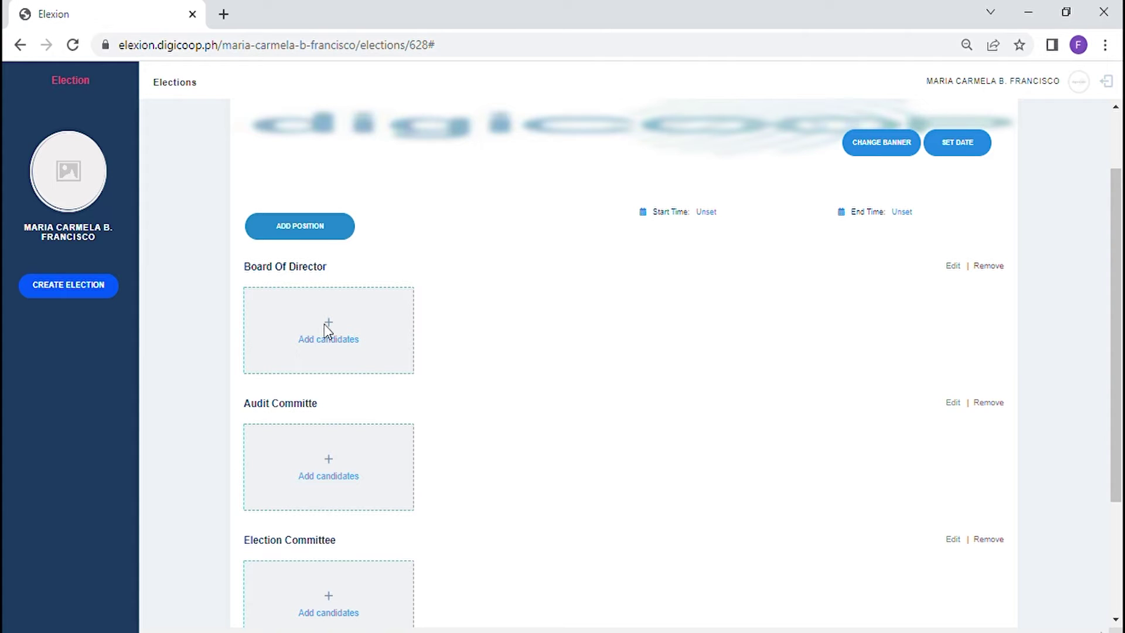
- Add Vico Sotto as a Board Of Director candidate with a photo and platform note
click(326, 330)
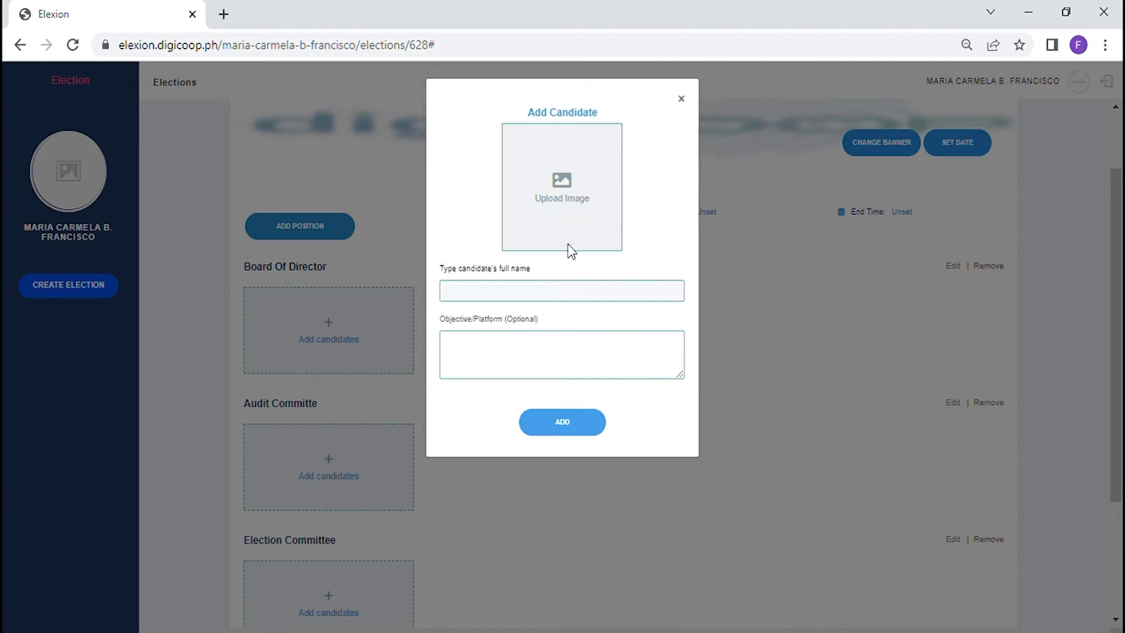
click(546, 298)
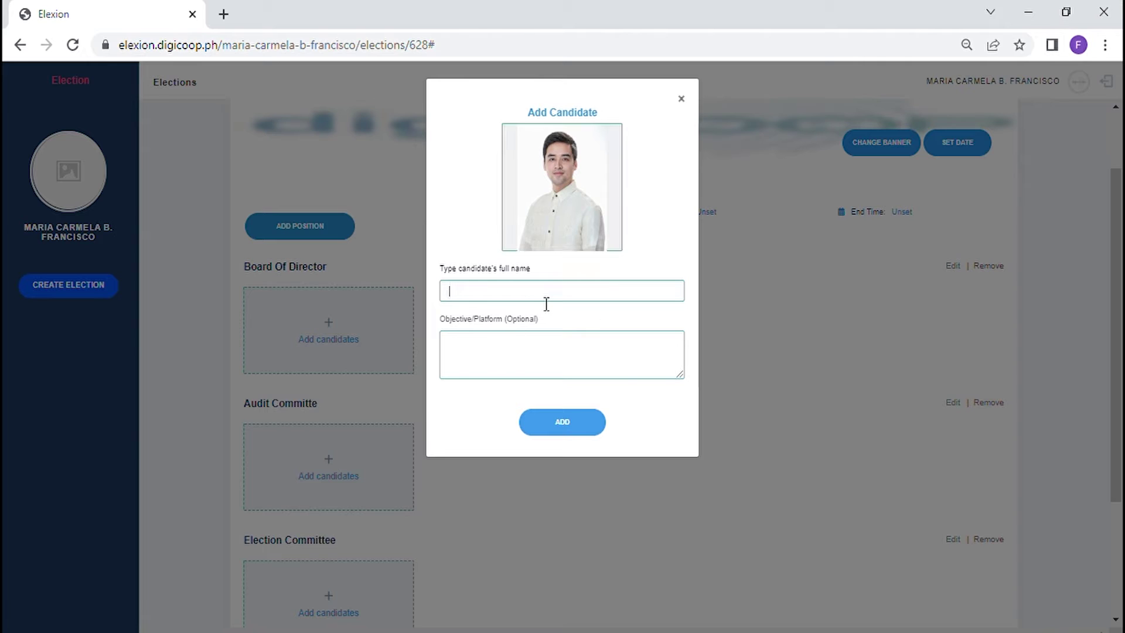
text(VICO )
text(SOTT)
text(O)
click(527, 350)
text(EXAMPLE)
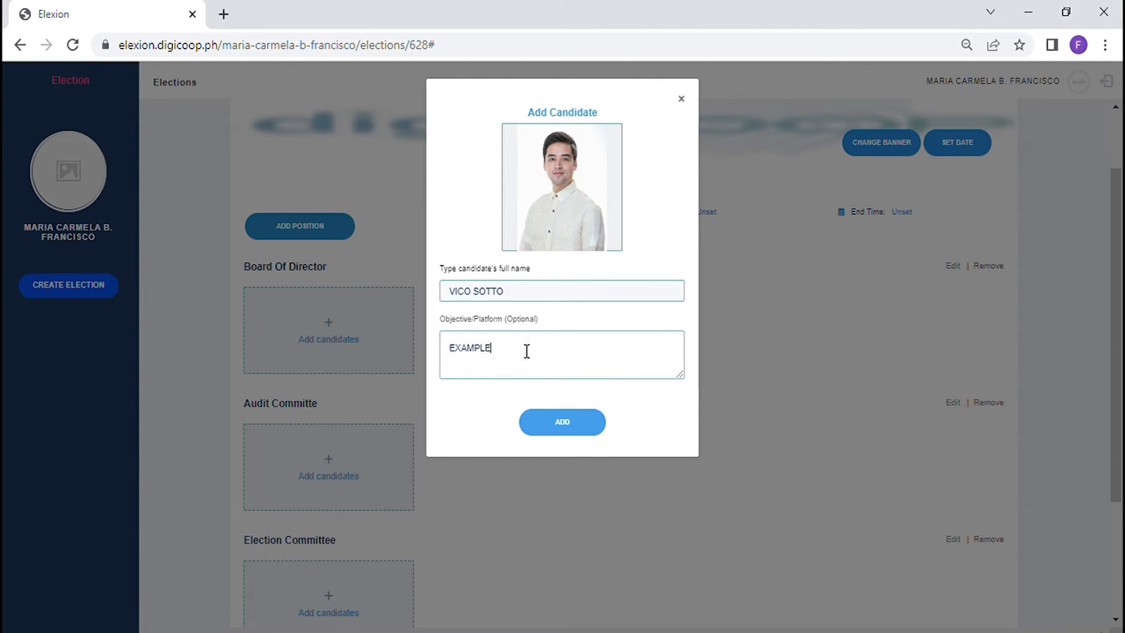
text( ONLY )
text(-)
click(544, 432)
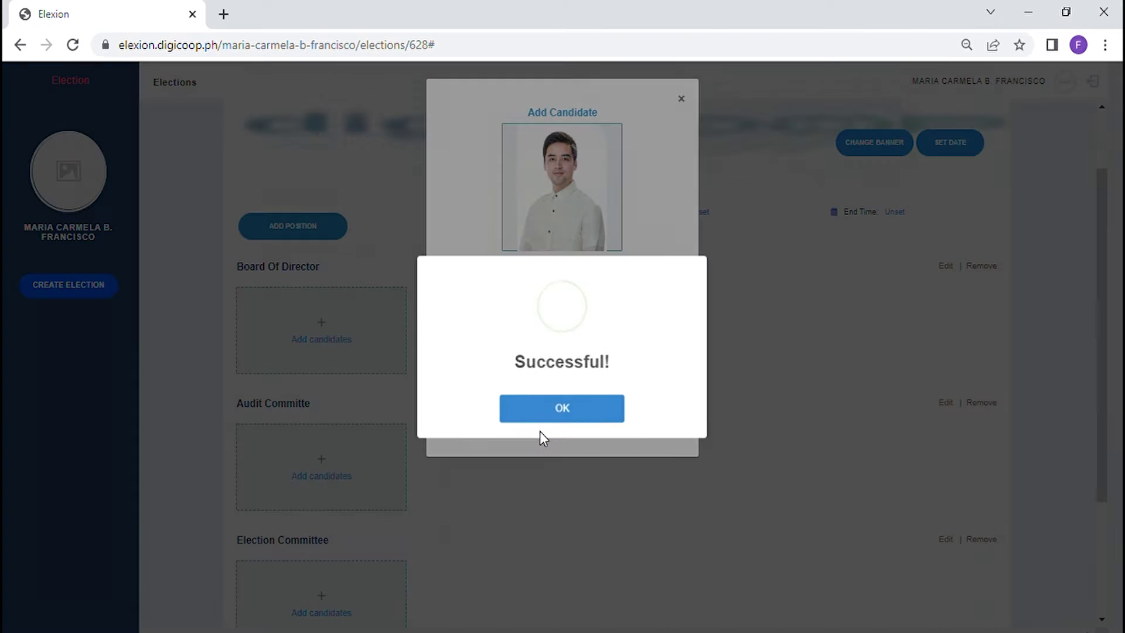
click(585, 408)
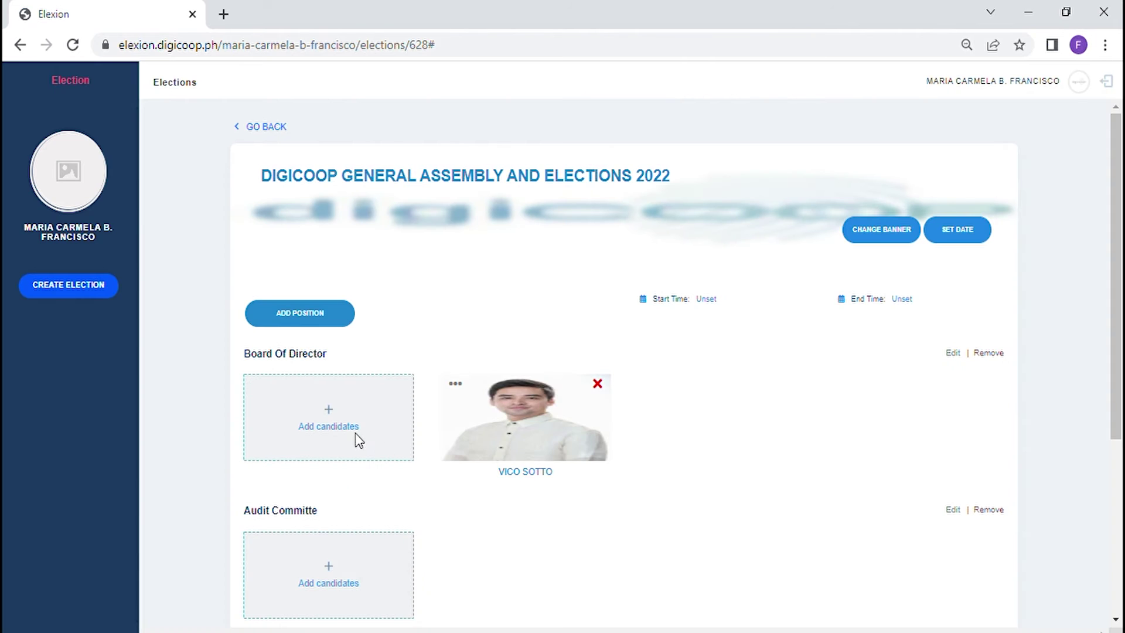
click(358, 436)
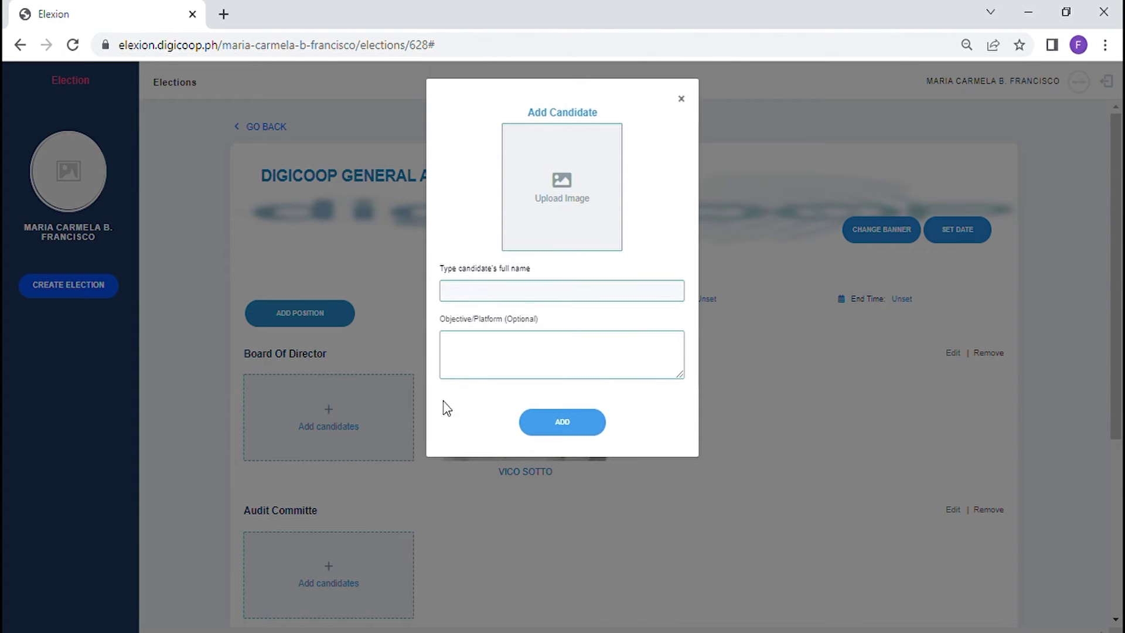
- Add GENERAL JUAN as a Board Of Director candidate with a photo and platform
click(560, 299)
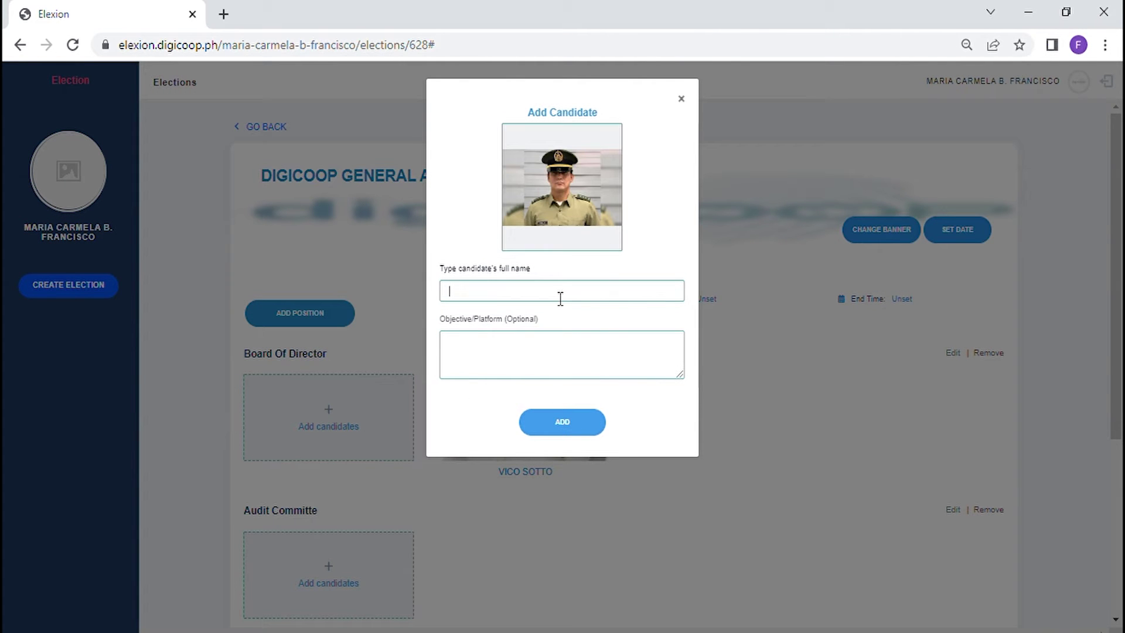
text(GENERAL JUAN)
click(529, 369)
text(EXAMPLE ONLY~)
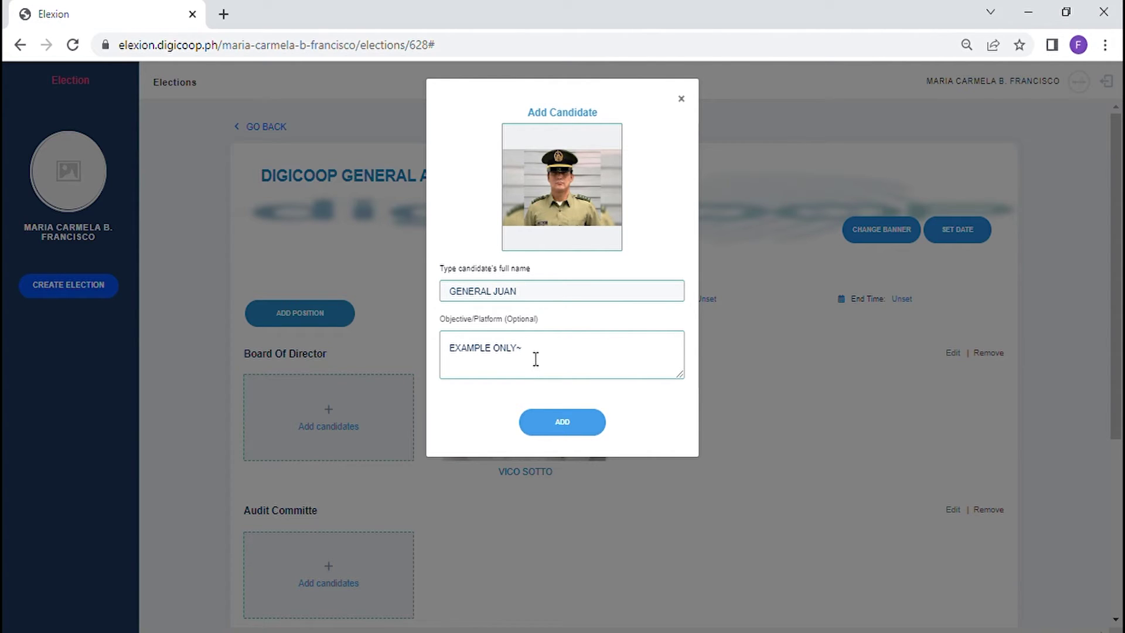
click(562, 425)
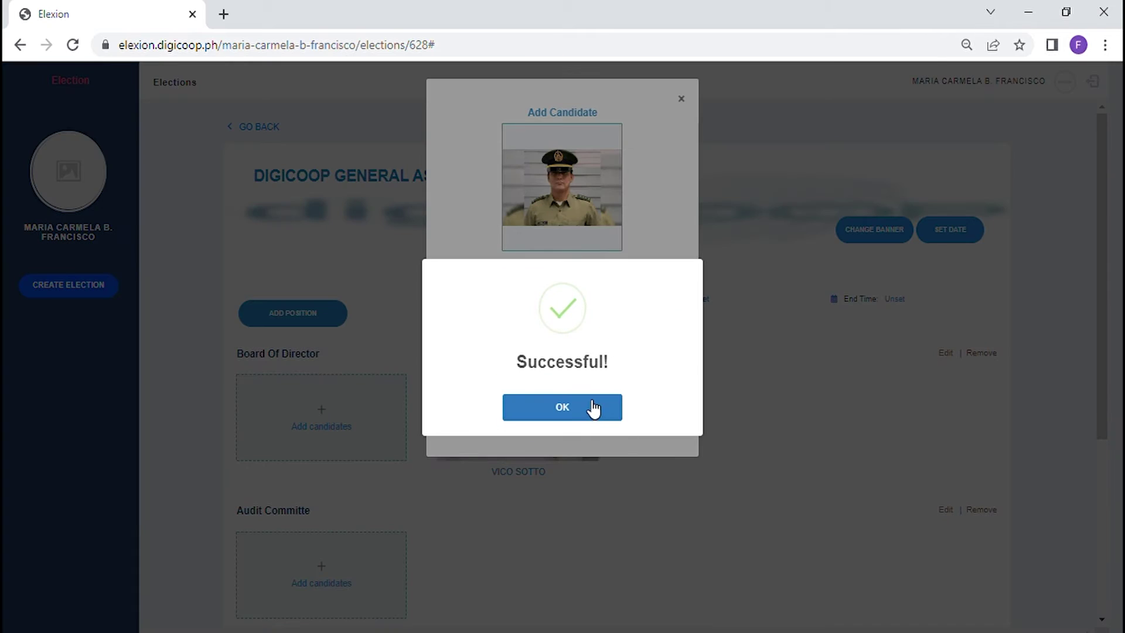
click(587, 410)
scroll(589, 433, down, 1)
- Add HERBERT BAUTISTA and RICHARD GOMEZ as further Board Of Director candidates
click(339, 331)
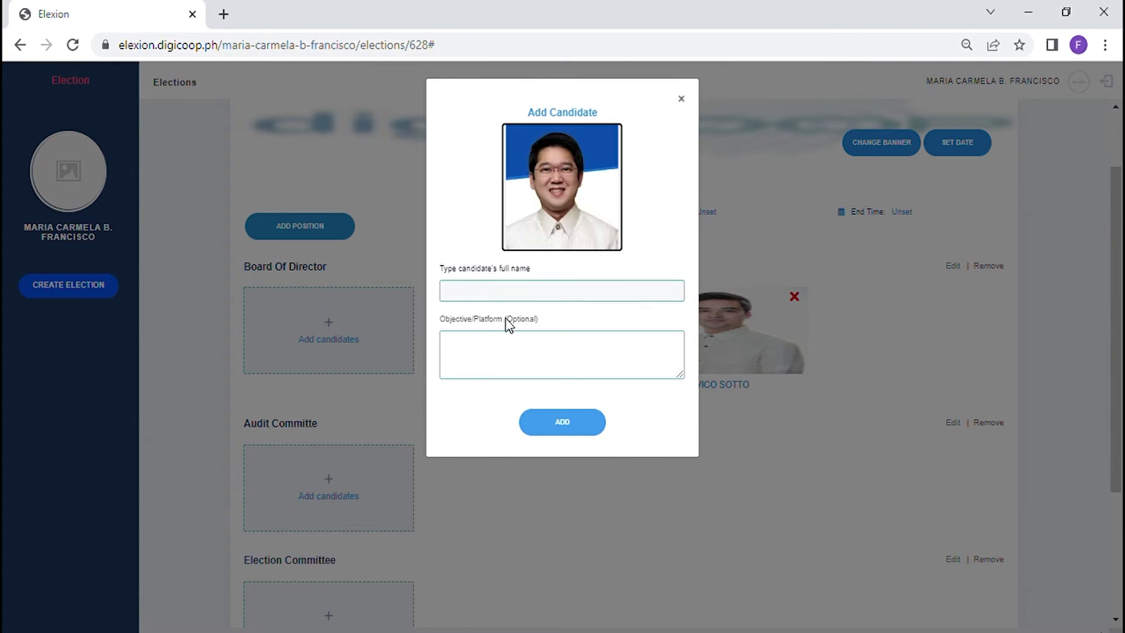
click(563, 298)
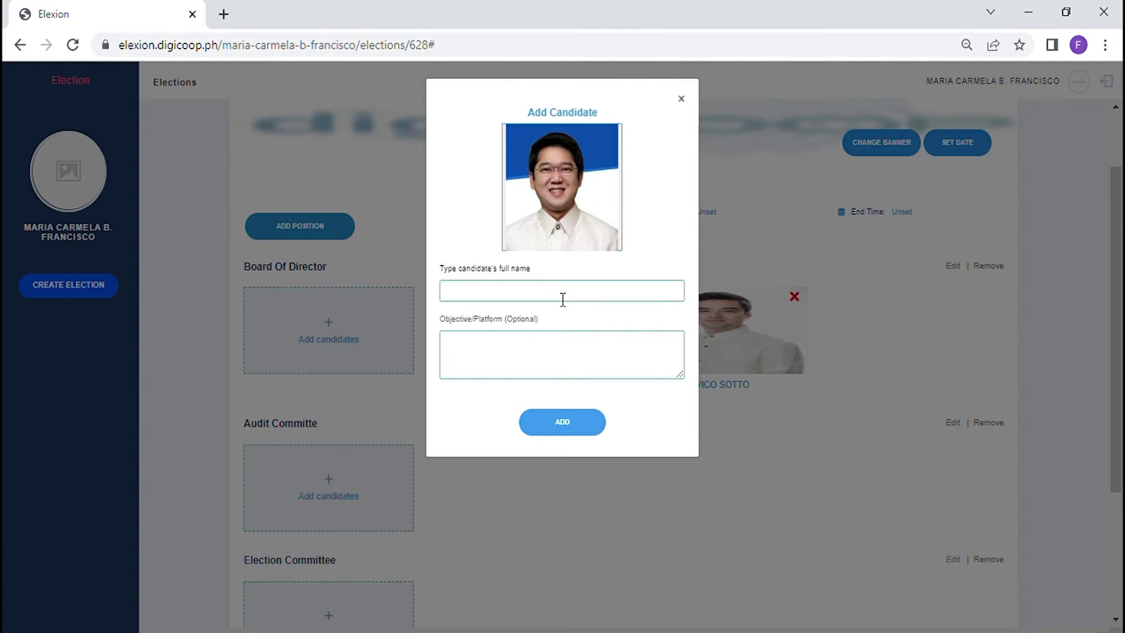
text(HEREBBERT BAUT)
text(ISTA)
click(534, 360)
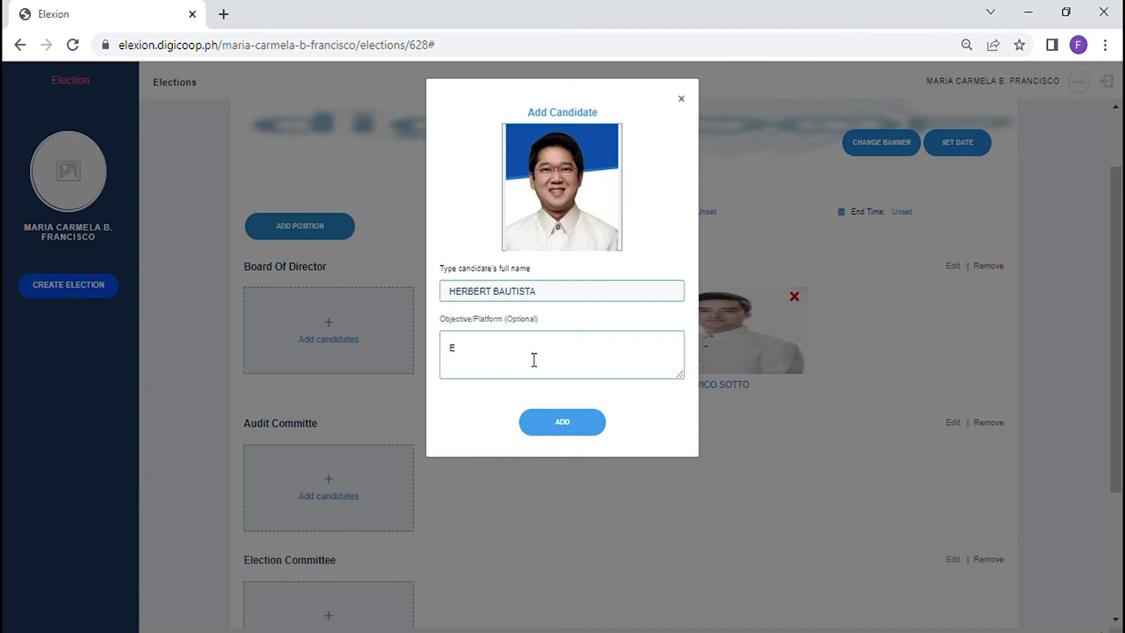
text(PLE ONLY)
text(~)
click(562, 422)
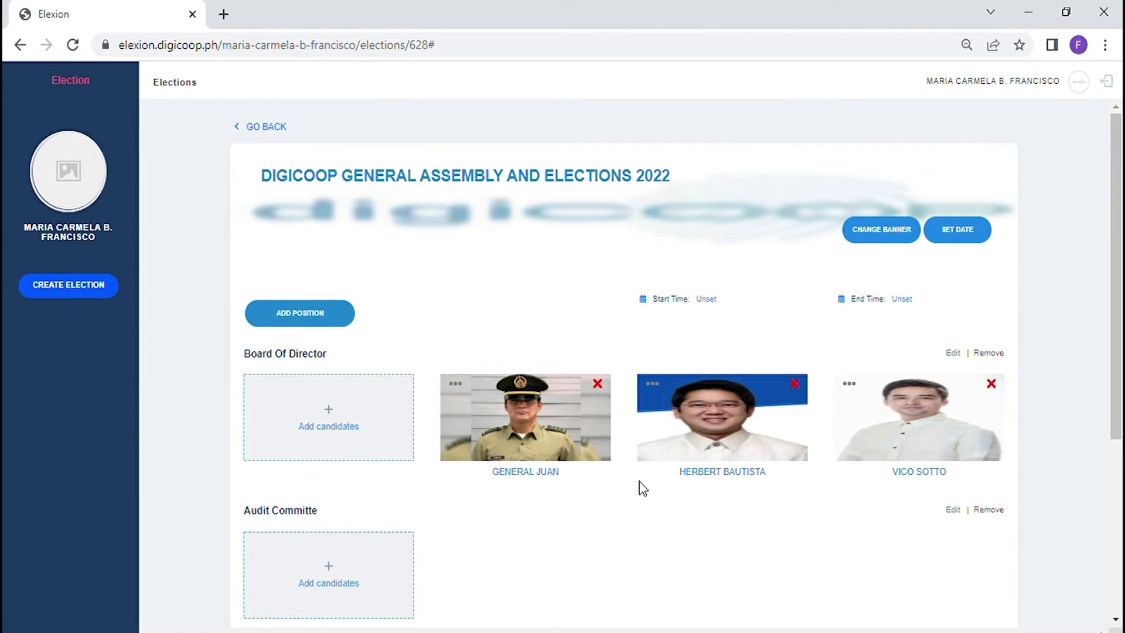
click(390, 339)
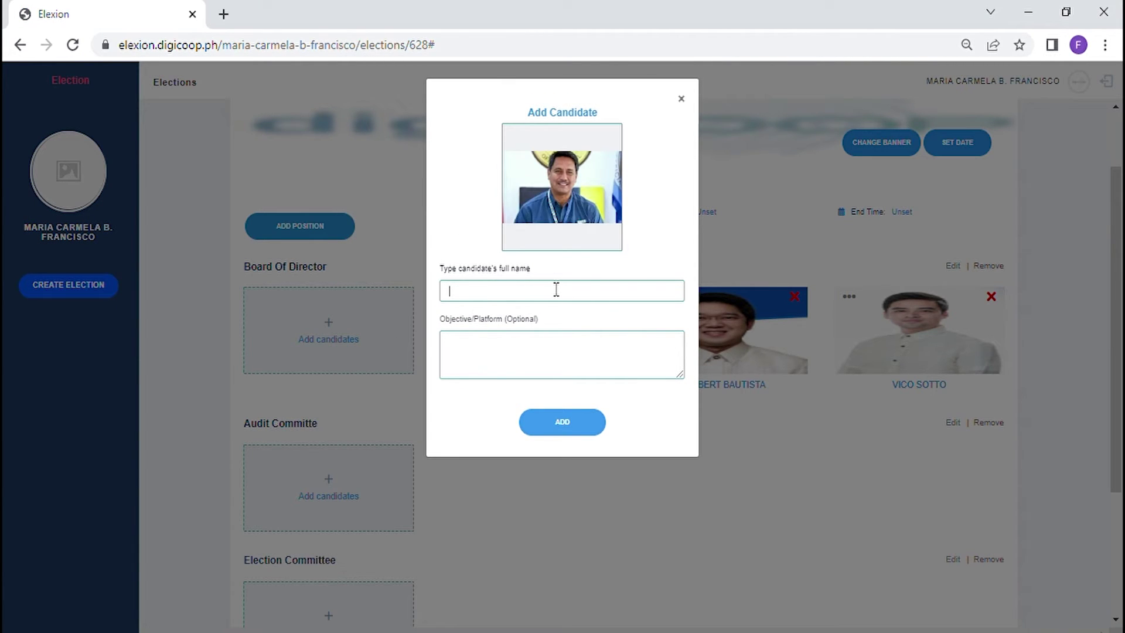
text(ARD GOME)
text(AMPLE ONLY~)
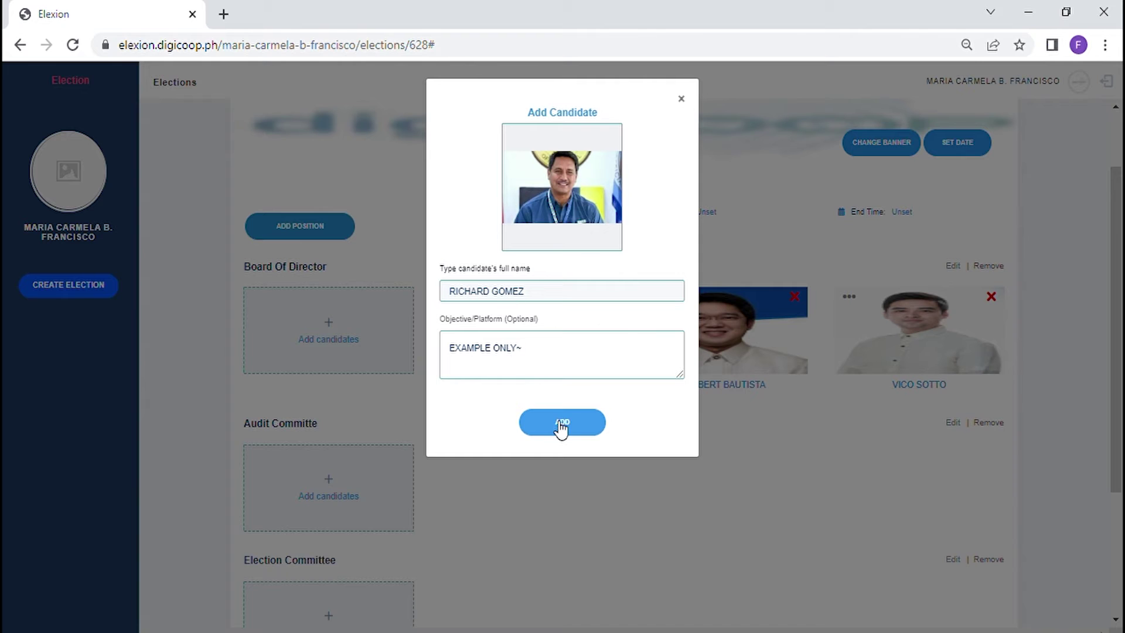
click(561, 425)
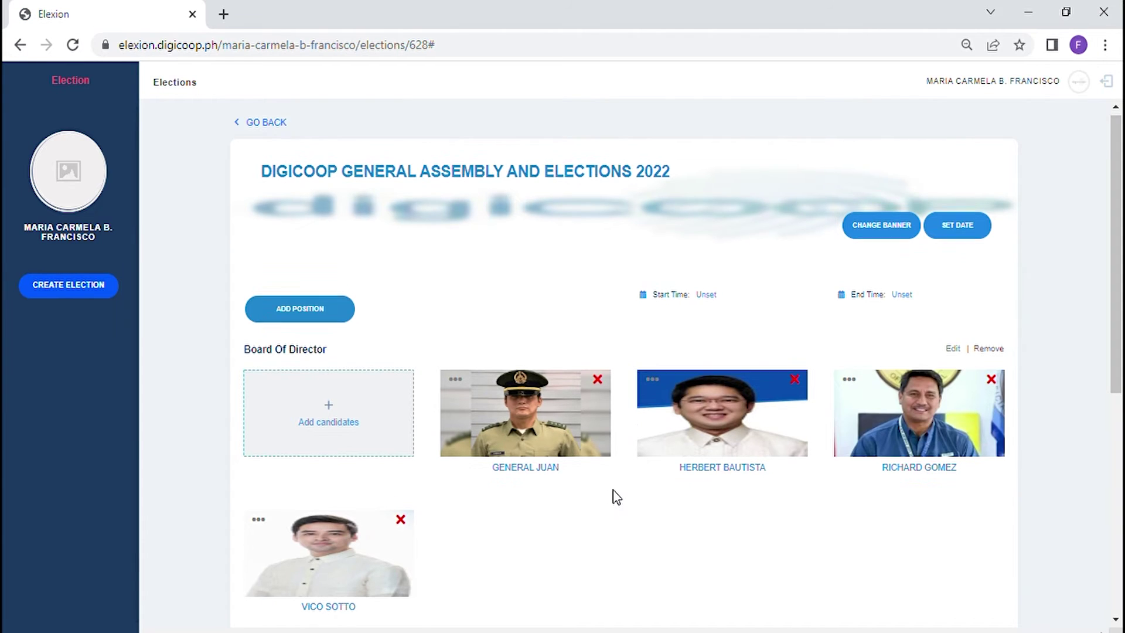
scroll(612, 495, down, 3)
click(342, 440)
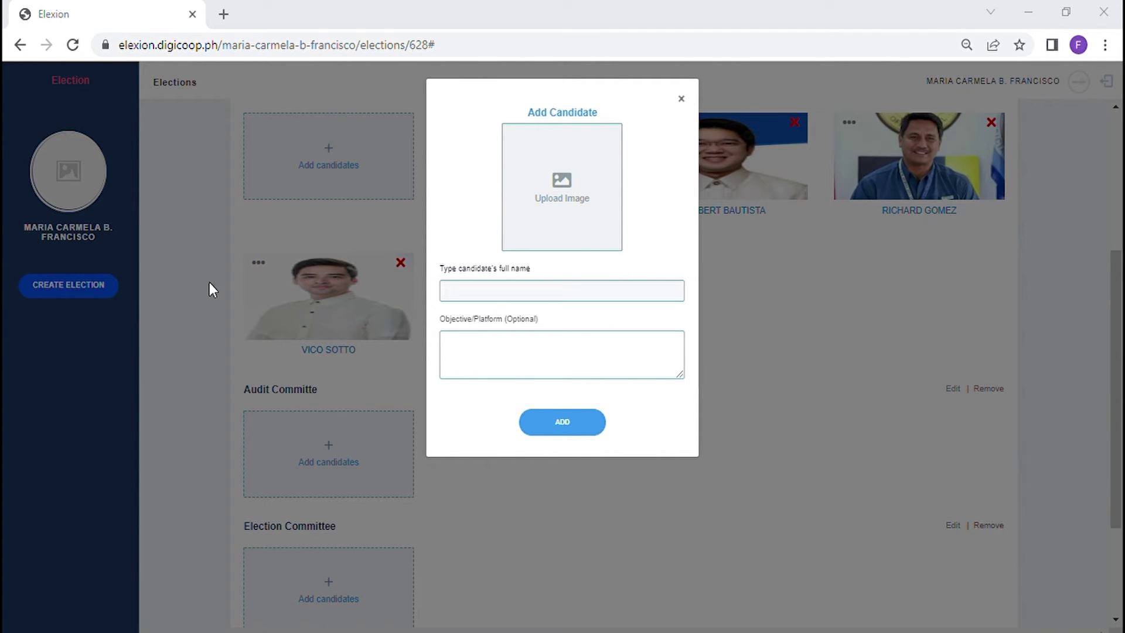
click(543, 294)
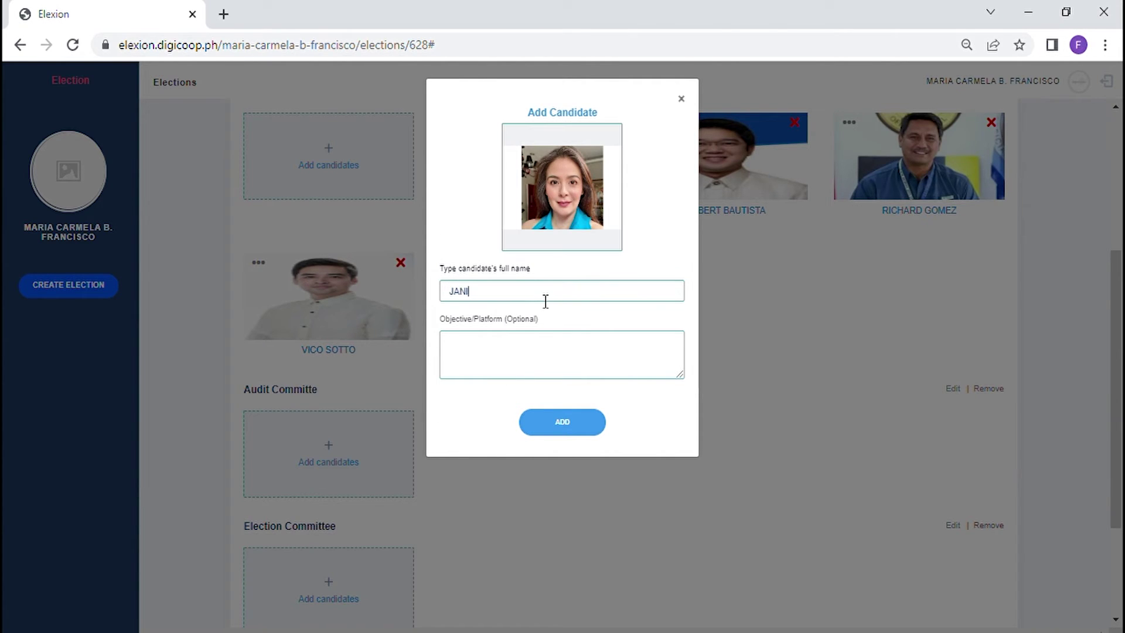
click(521, 359)
text(AMPLE ONY)
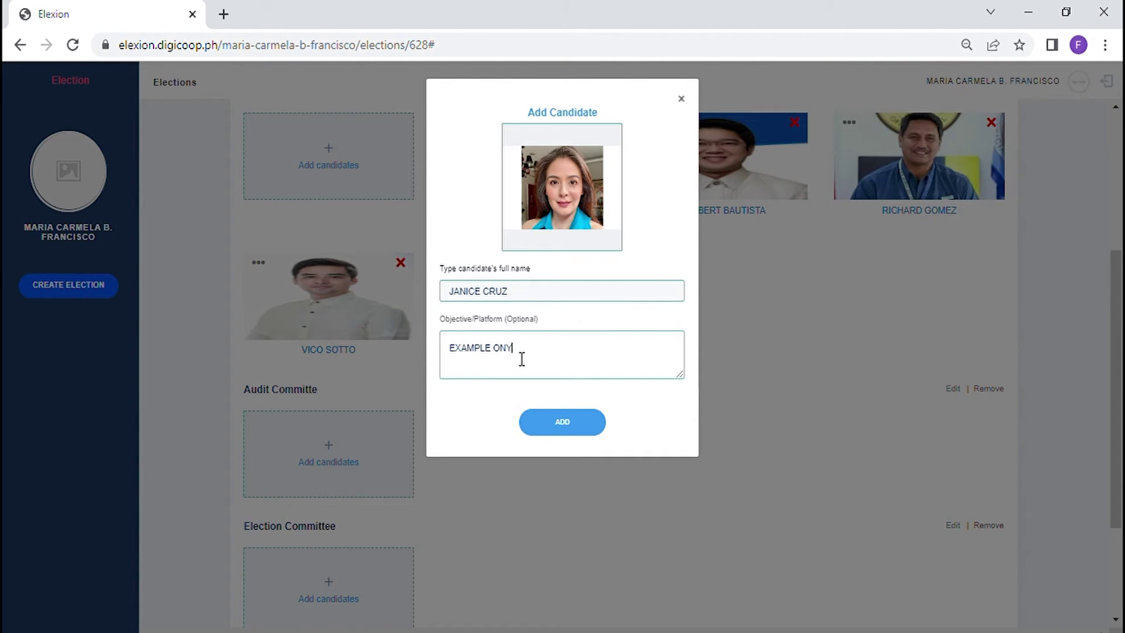
click(547, 423)
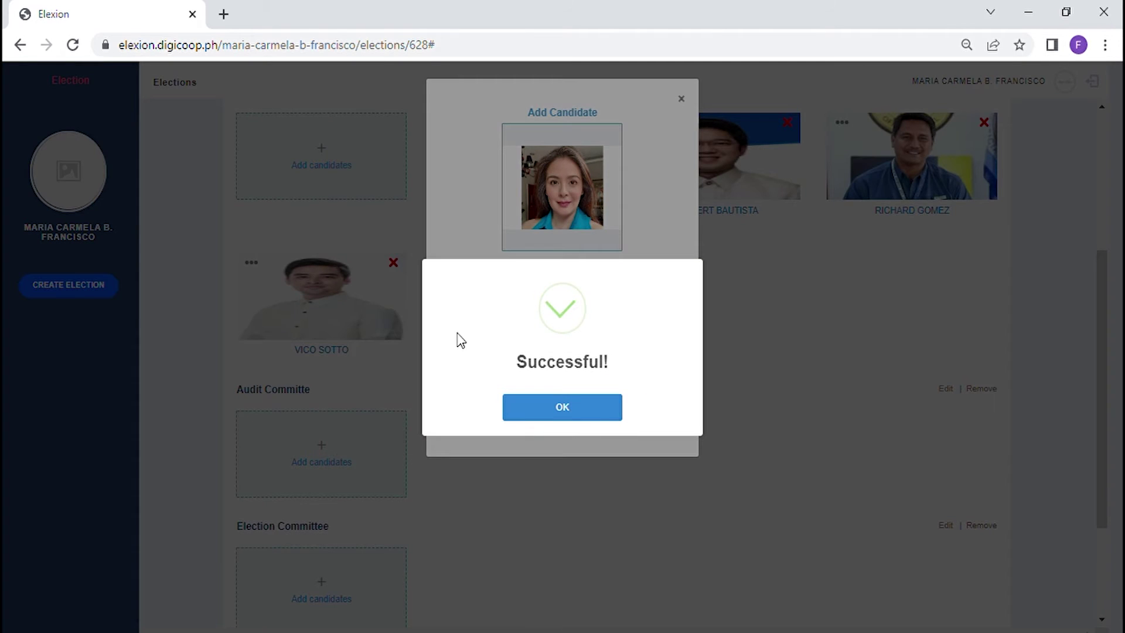
click(563, 407)
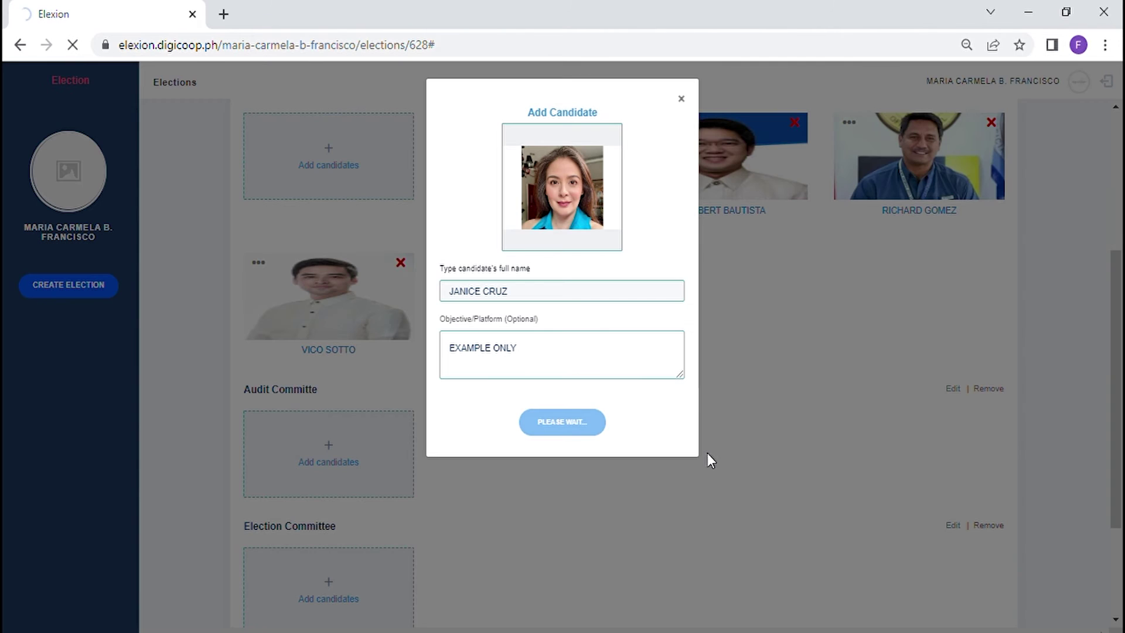
scroll(559, 466, down, 5)
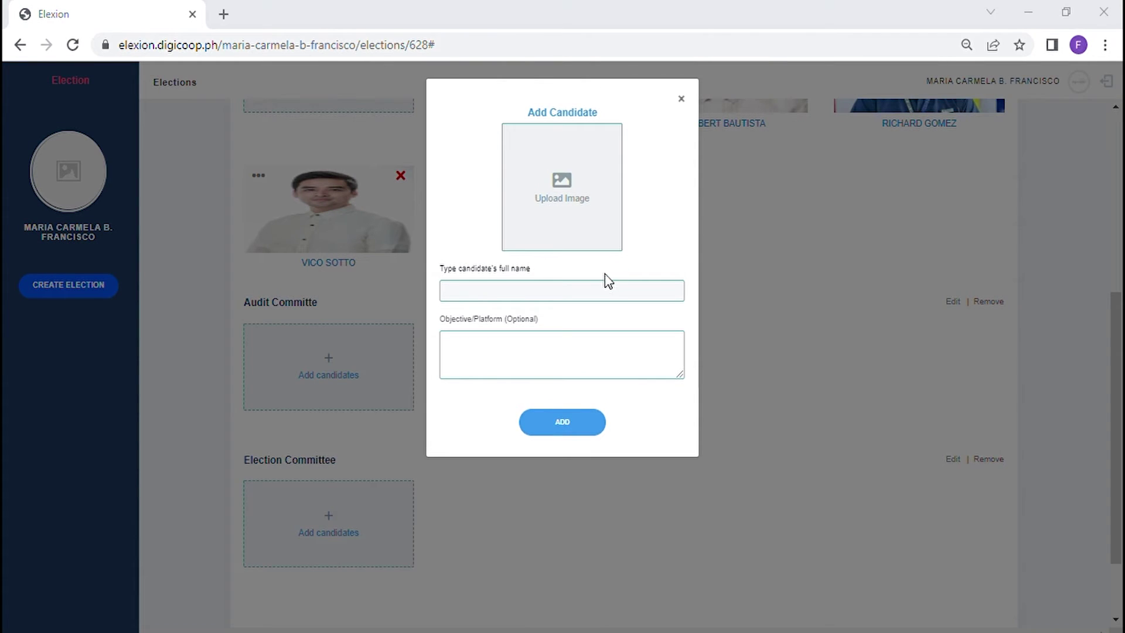
click(583, 297)
text(PIOLO)
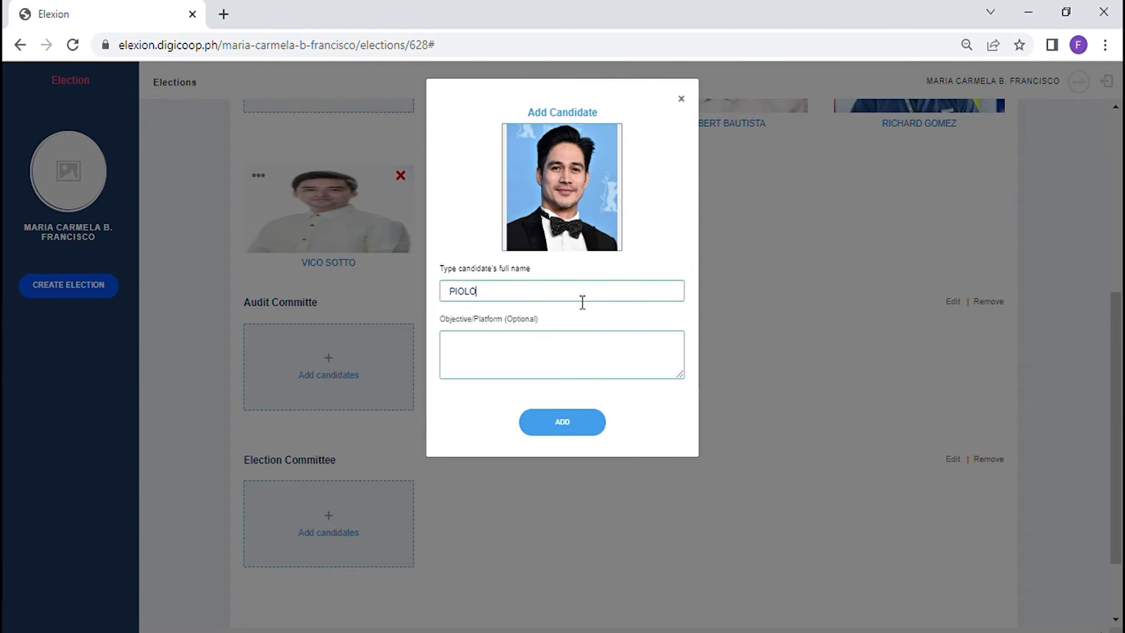
text( PASCUAL)
click(589, 367)
text(E)
text(XAMPLE ONLY-)
click(584, 426)
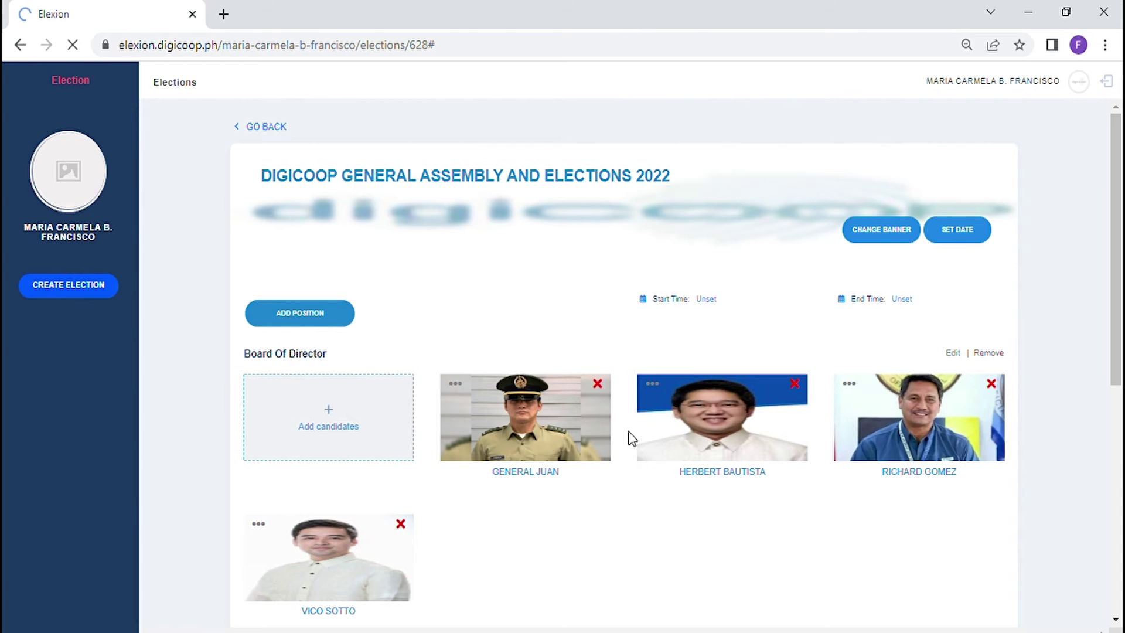
scroll(390, 472, down, 2)
scroll(363, 371, down, 2)
- Add Ivana Alawi as an Audit Committe candidate with an example platform
click(363, 370)
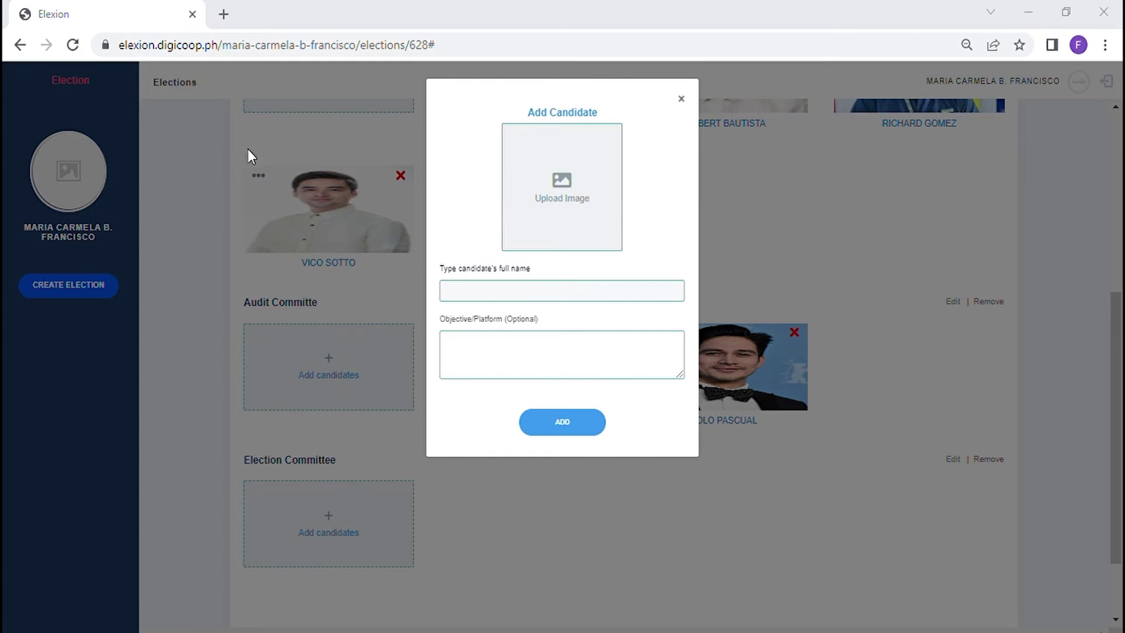
click(591, 298)
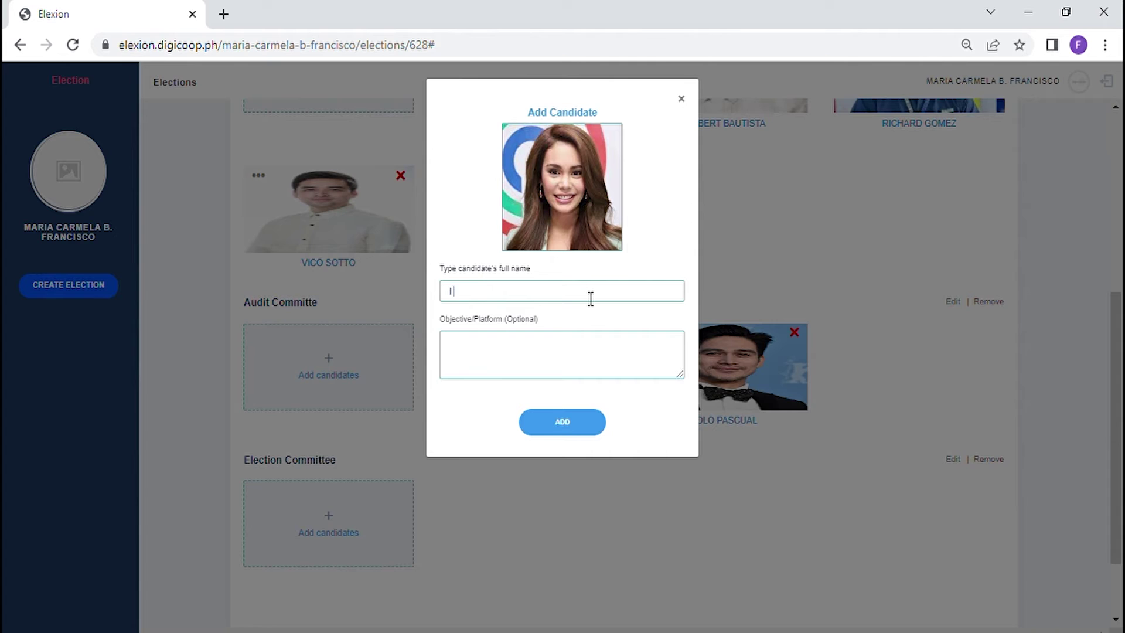
text(NA ALAWI)
click(528, 378)
text(EXAMPLE ONLY-)
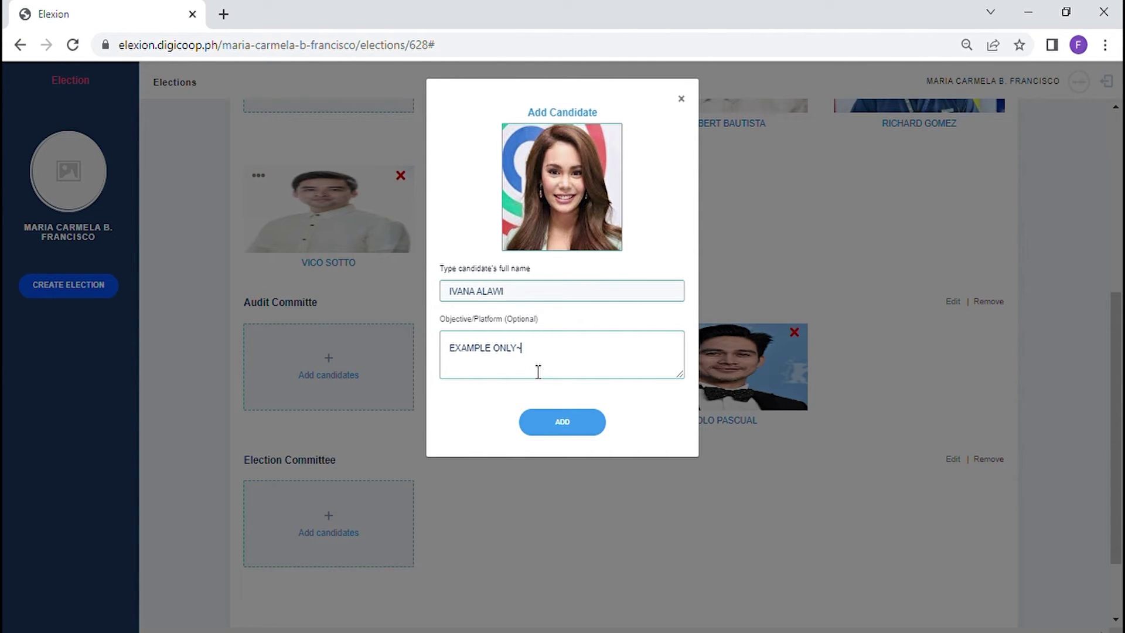
click(571, 421)
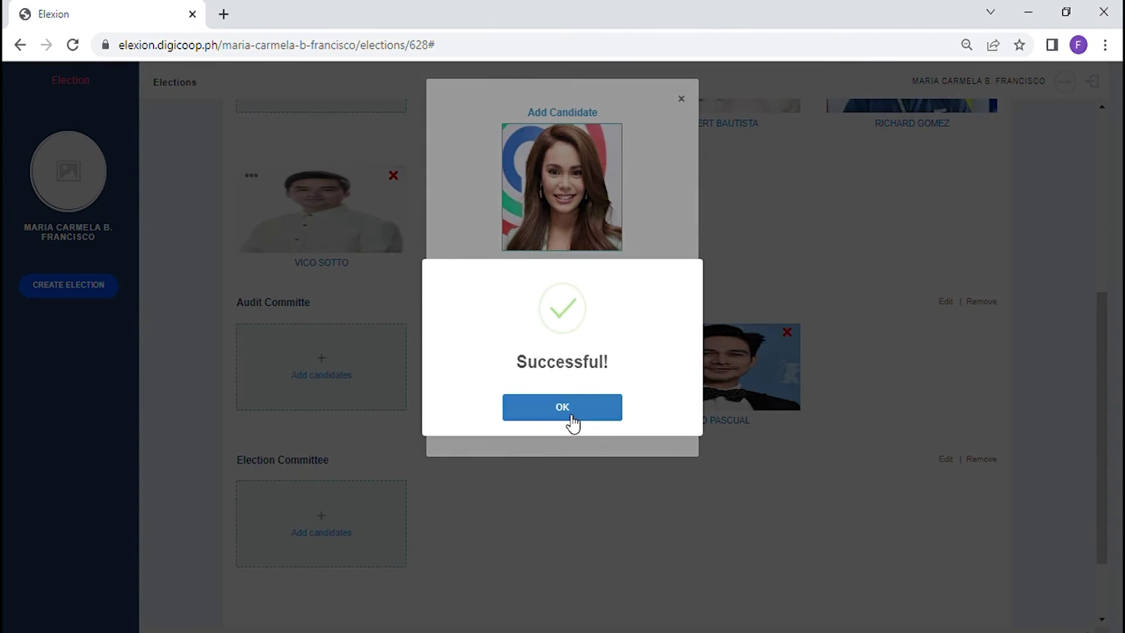
click(571, 410)
scroll(542, 511, down, 2)
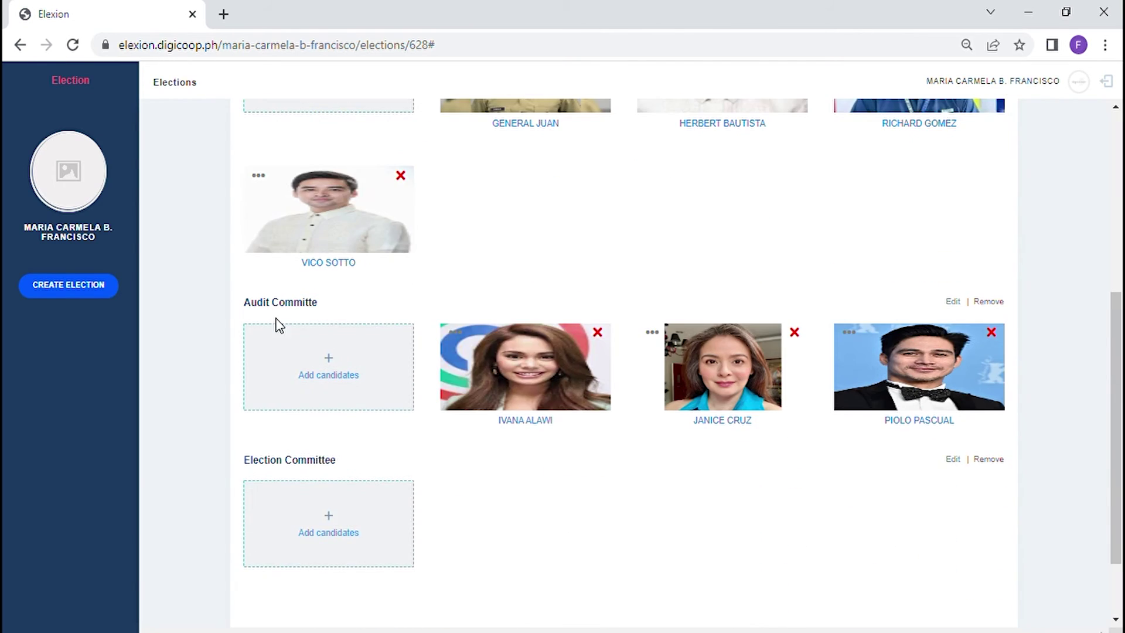
click(300, 351)
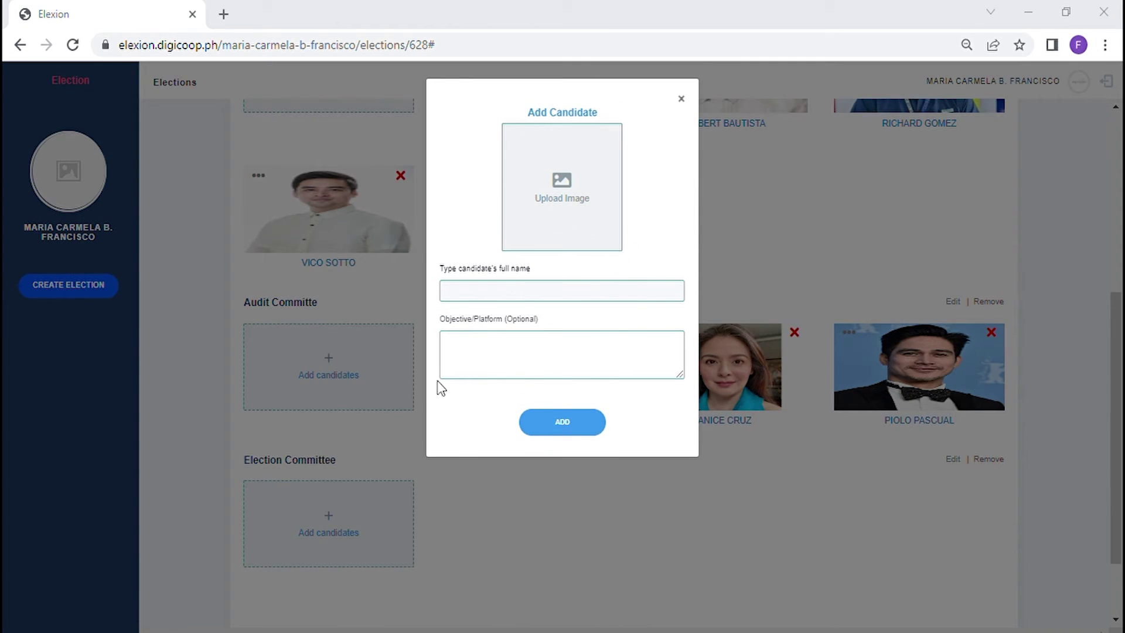
- Add Gabby Concepcion as an Audit Committee candidate with platform text
click(531, 293)
text(GABBY CONCEPCION)
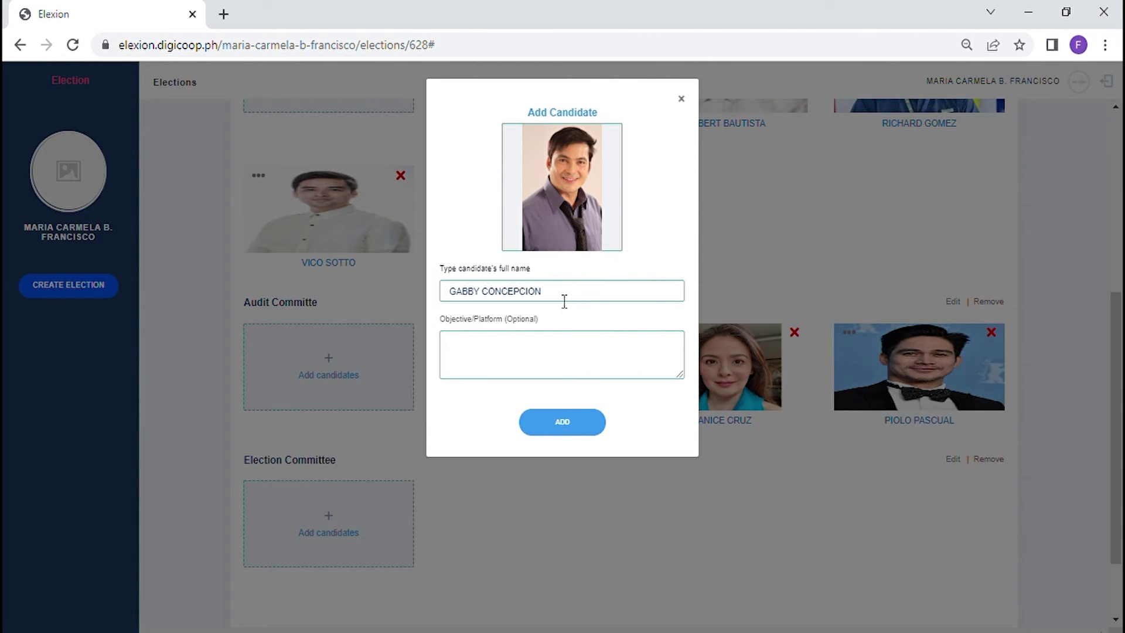
click(504, 364)
text(PLE O)
text(NLY)
click(594, 431)
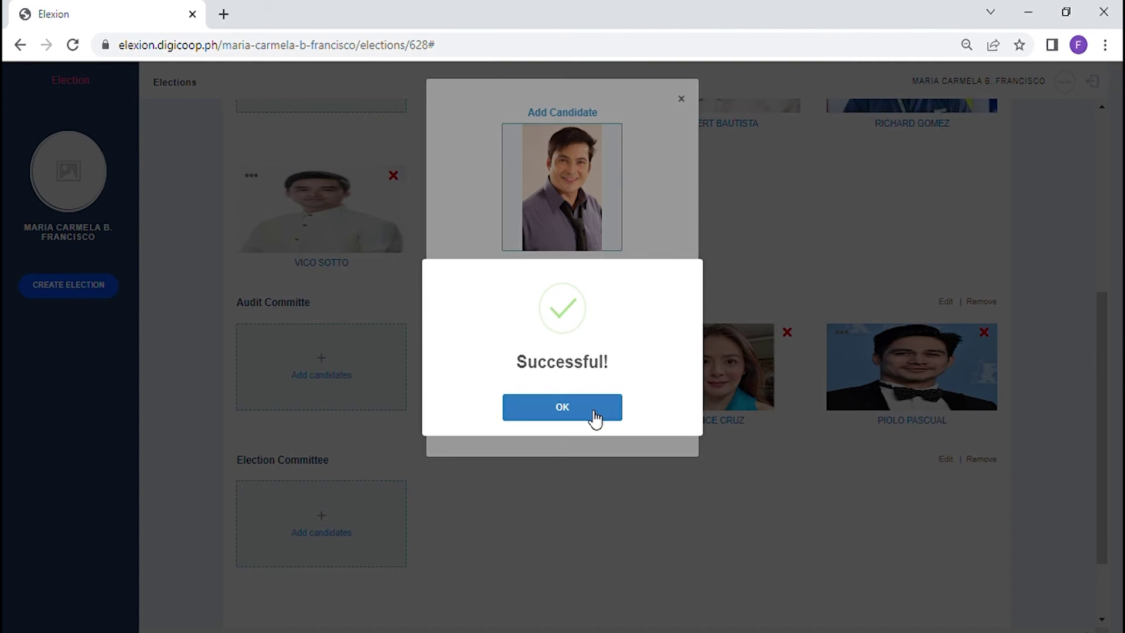
click(588, 412)
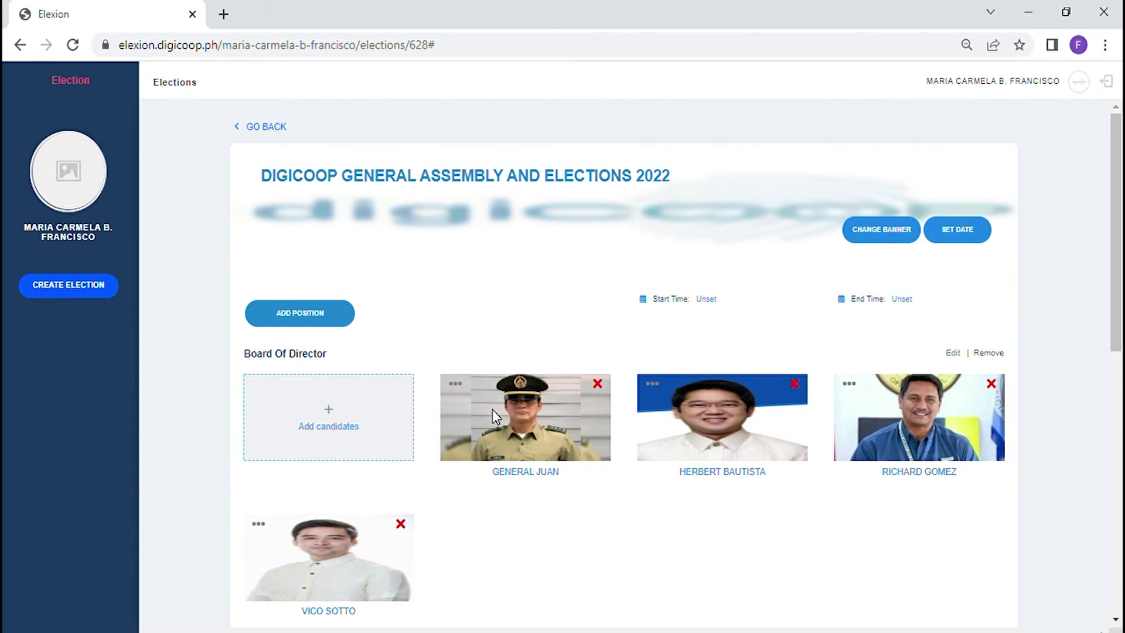
scroll(445, 399, down, 5)
- Add Bossing Vic as an Audit Committee candidate, then open and close Change Banner
click(329, 288)
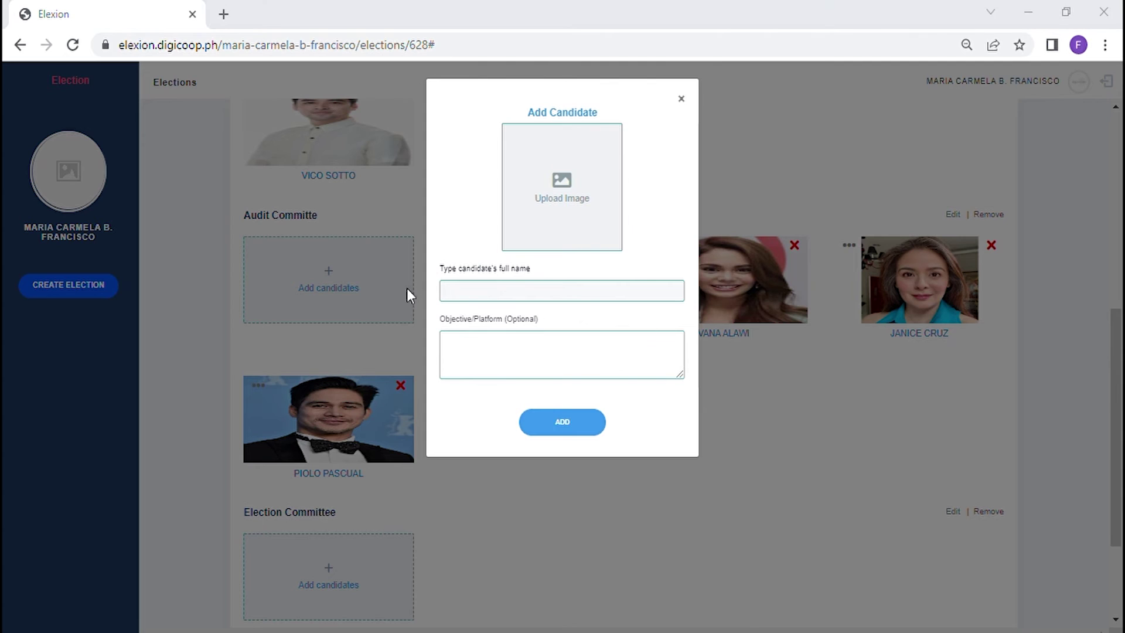
click(545, 293)
text(BOSSI)
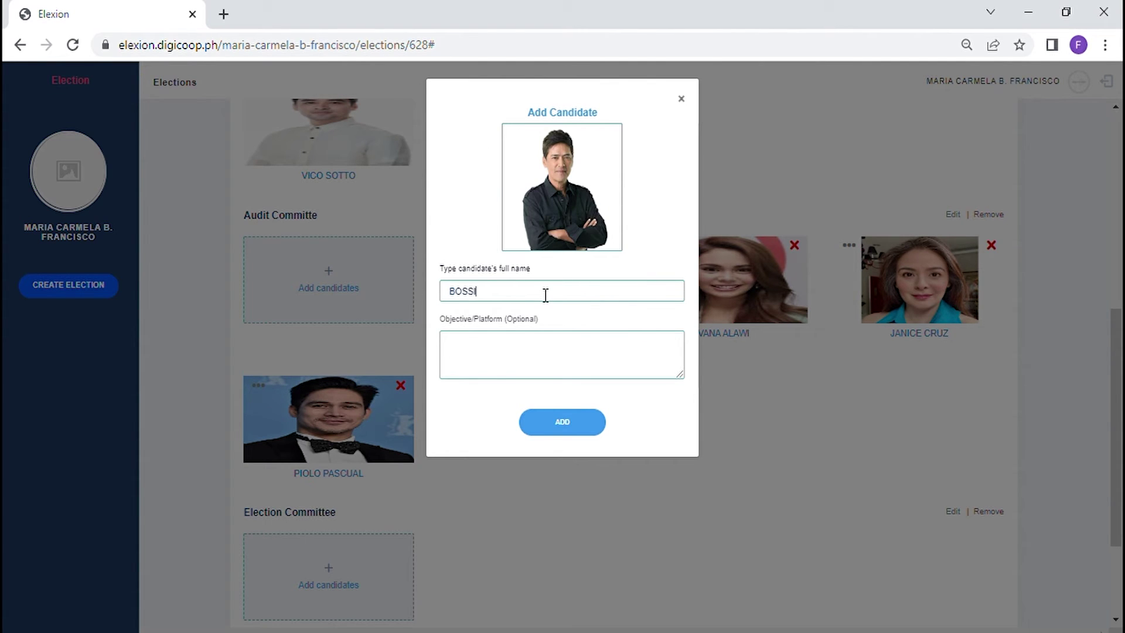
text(NG VIC)
click(514, 366)
text(EXAMPLE ONLY)
click(559, 426)
scroll(676, 450, up, 2)
scroll(675, 451, up, 2)
scroll(676, 451, down, 1)
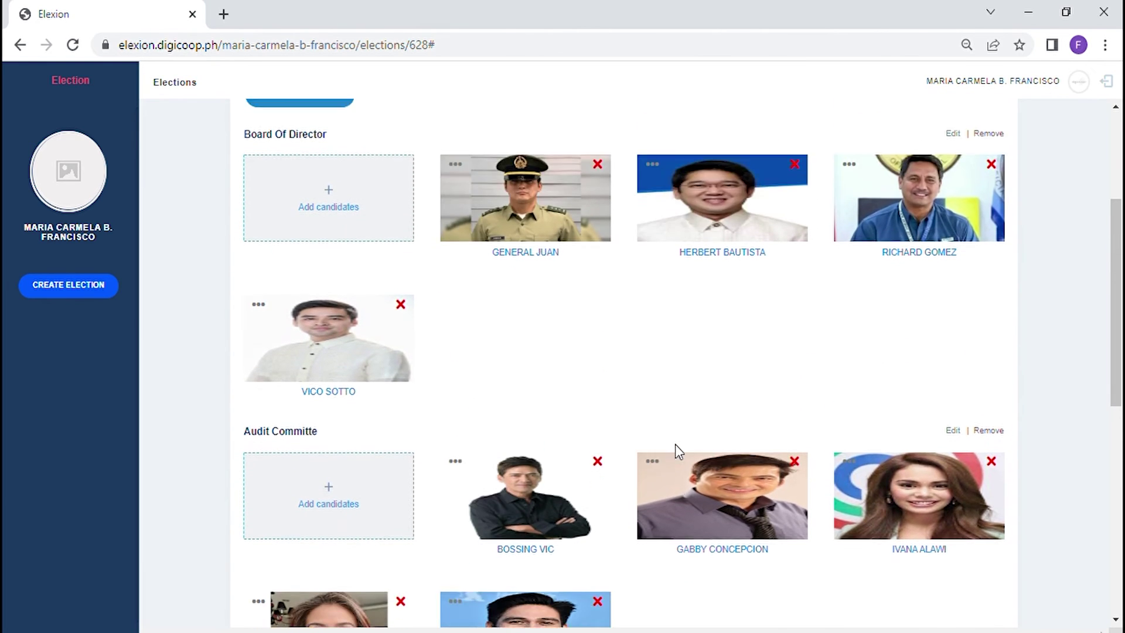
scroll(675, 451, down, 3)
scroll(675, 451, down, 1)
scroll(675, 451, down, 2)
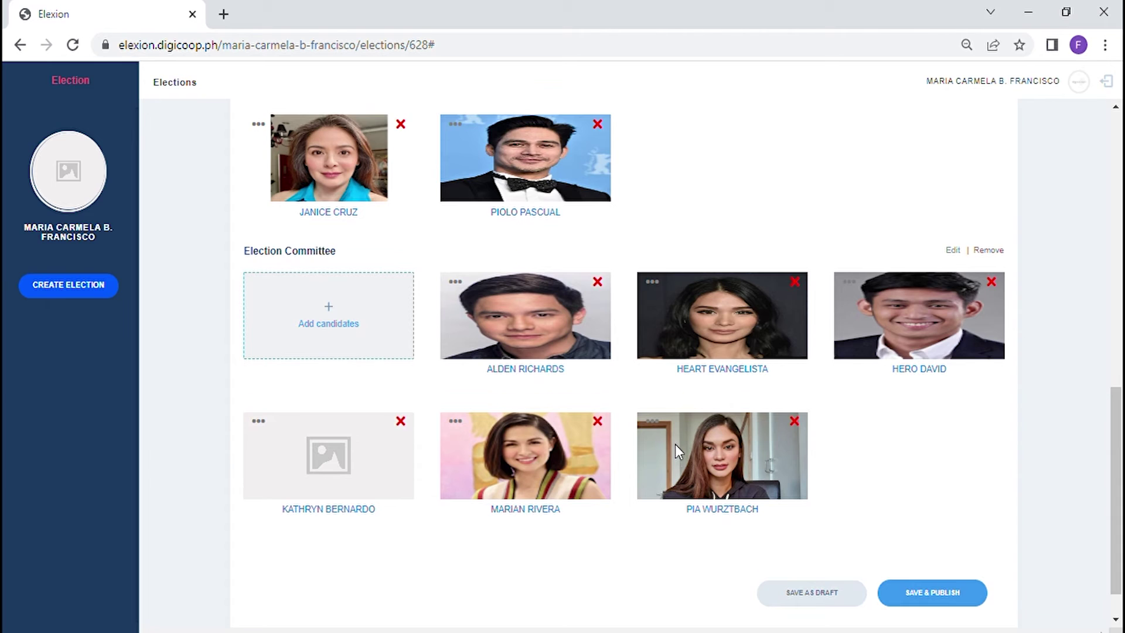
scroll(675, 451, down, 1)
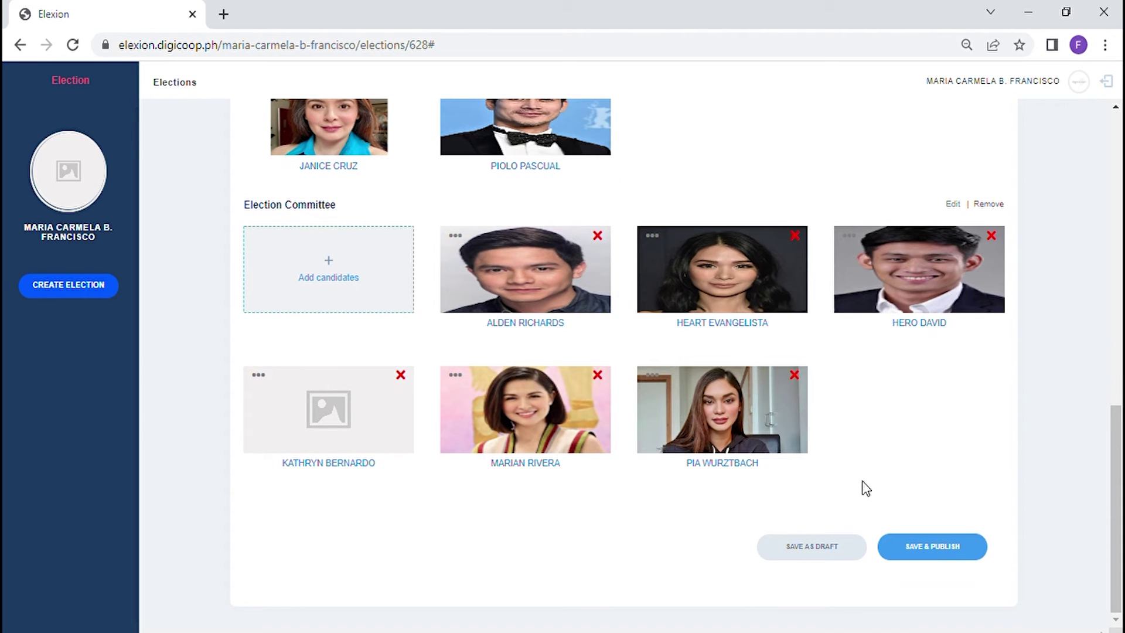
scroll(865, 489, up, 2)
scroll(865, 489, up, 4)
scroll(863, 494, up, 1)
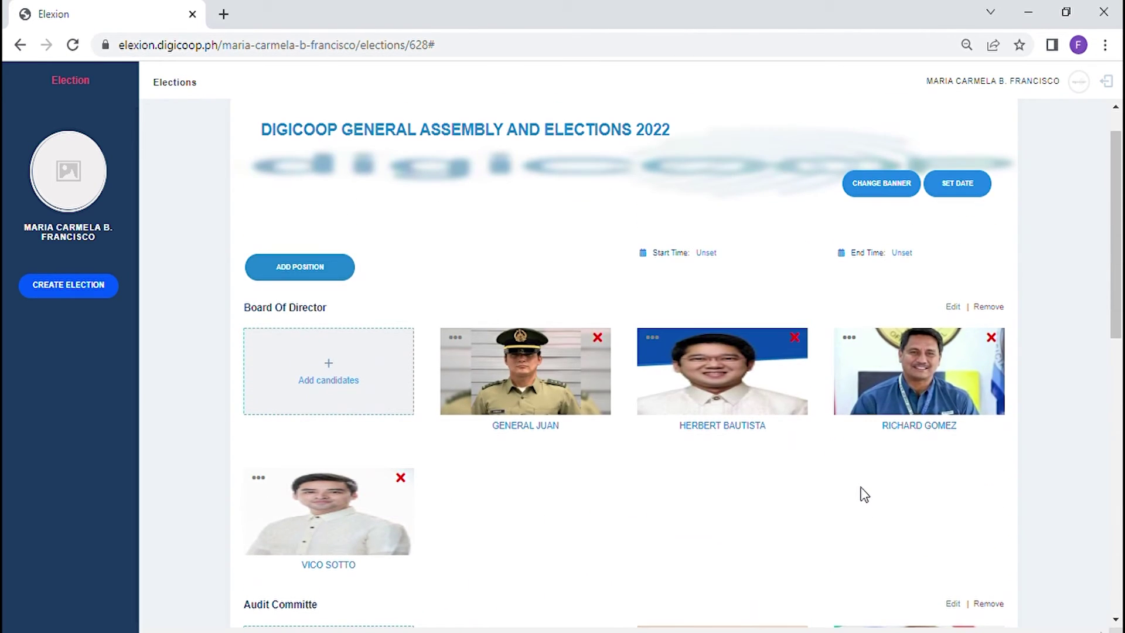
scroll(866, 495, up, 1)
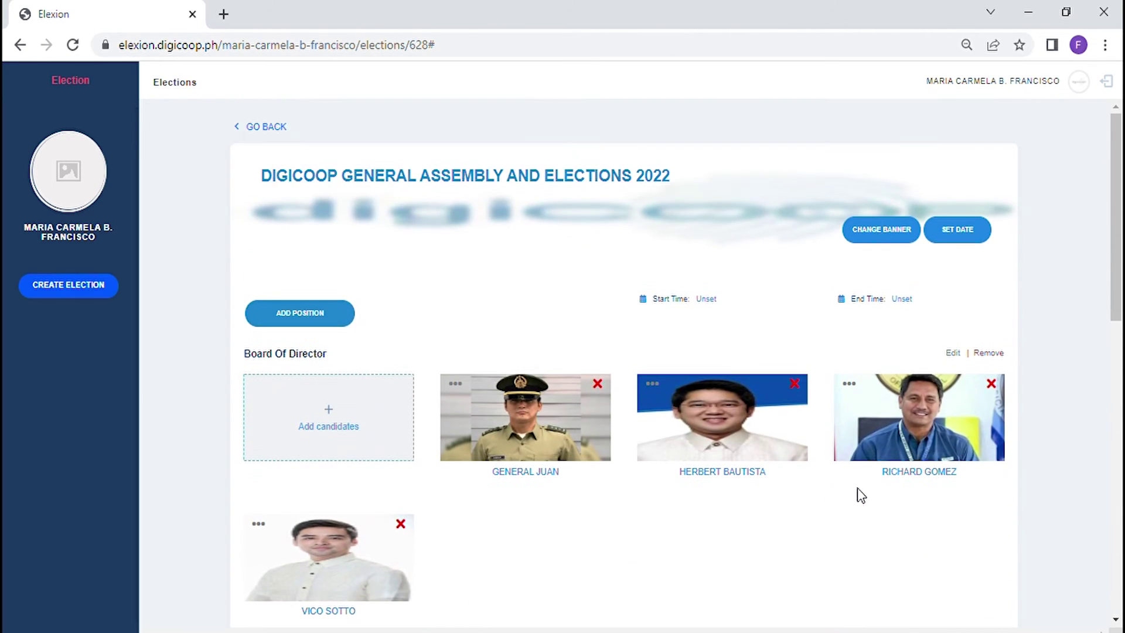
click(882, 230)
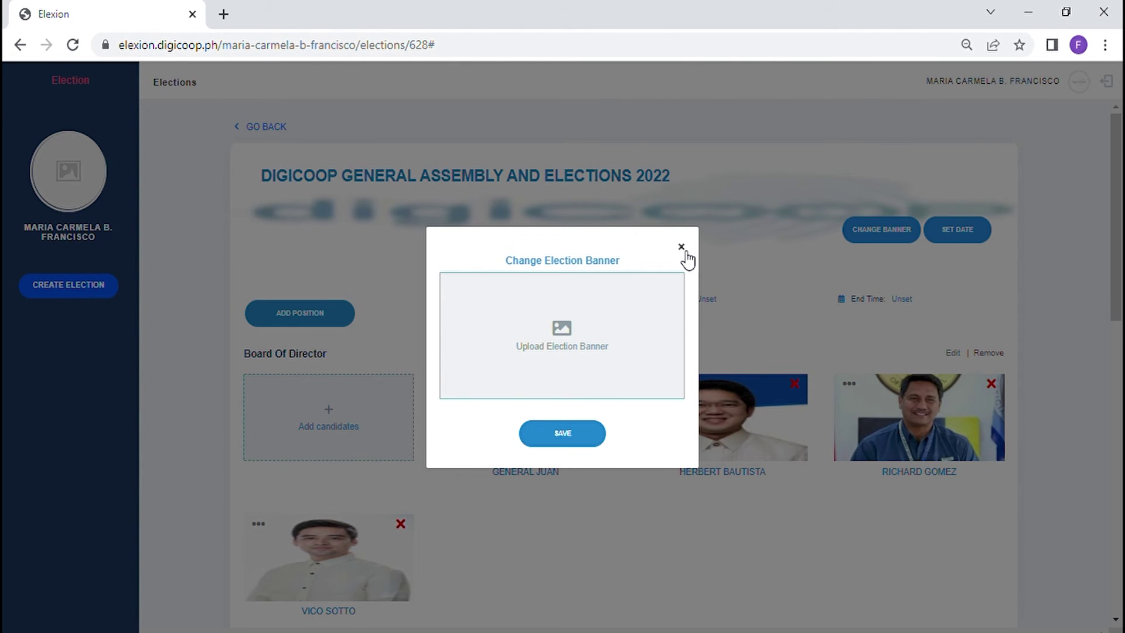
click(682, 248)
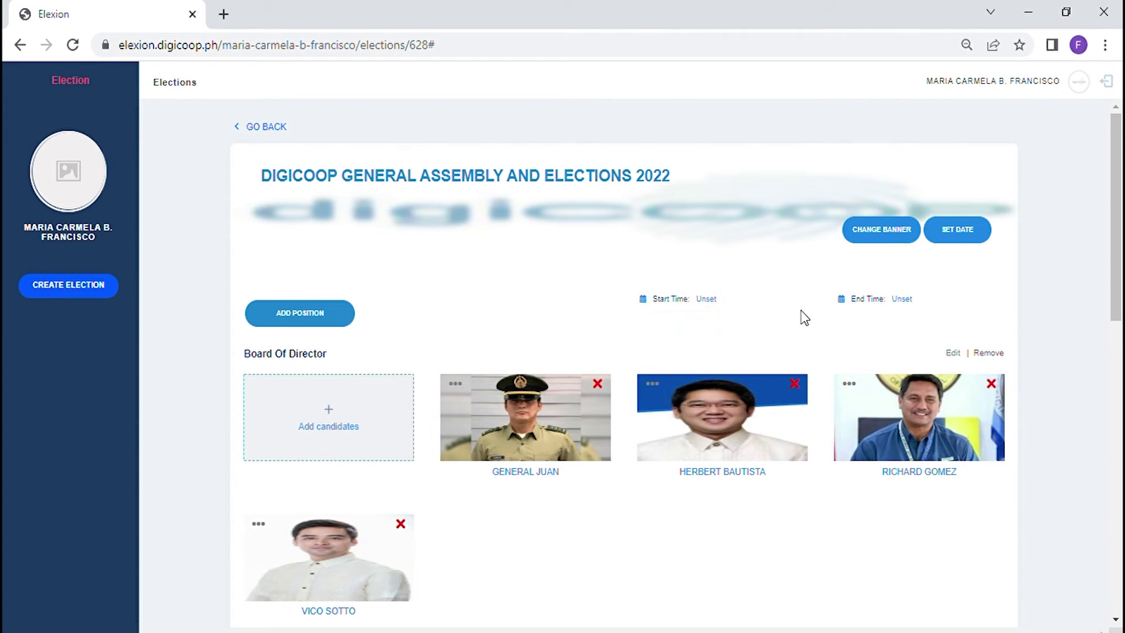
- Set the election start time to 3:30 PM on 07/14/2022
click(980, 230)
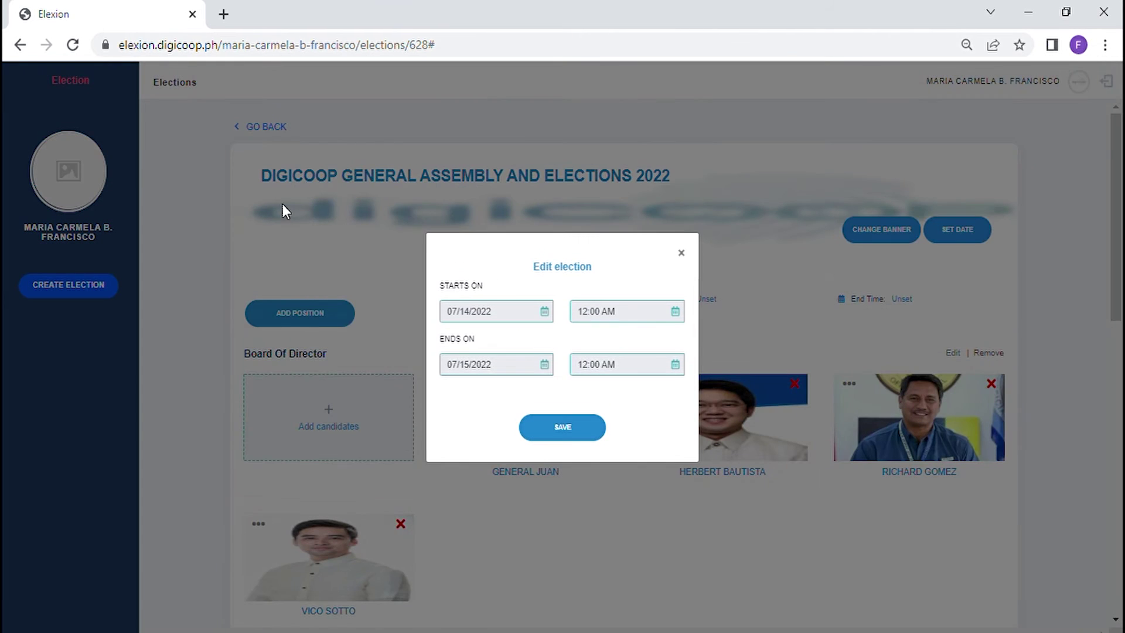
click(678, 321)
click(671, 182)
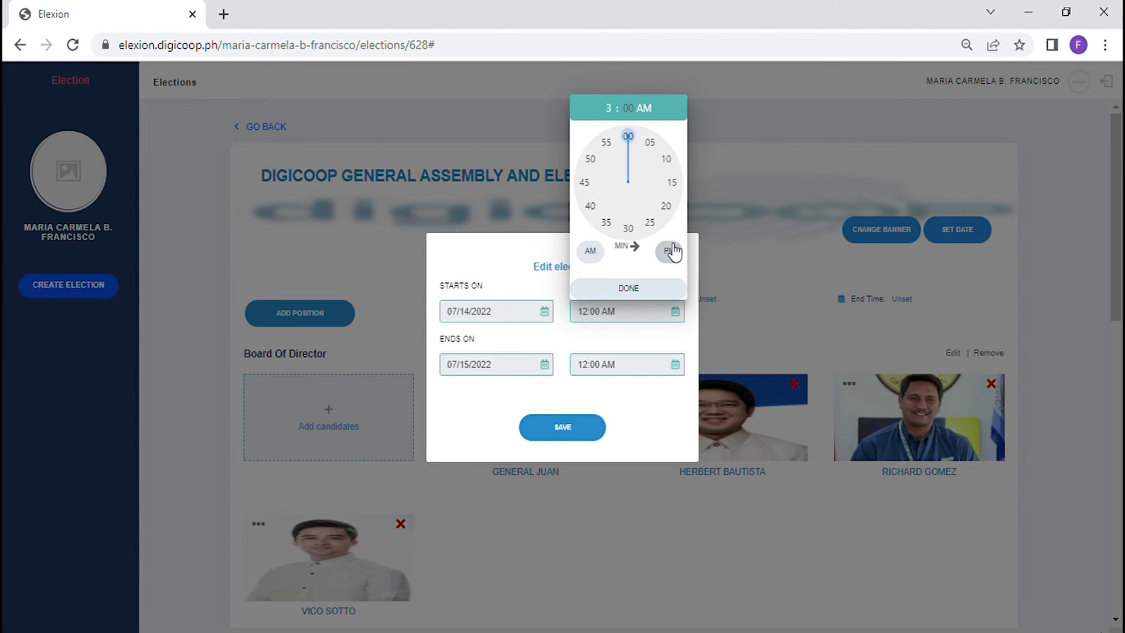
click(670, 251)
click(635, 301)
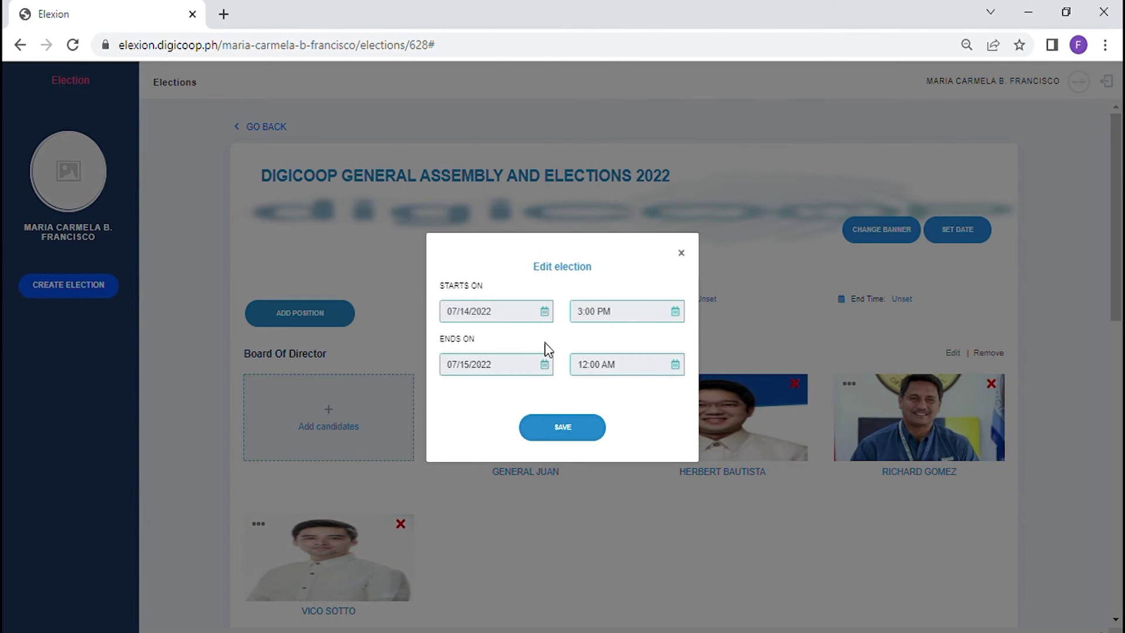
click(677, 318)
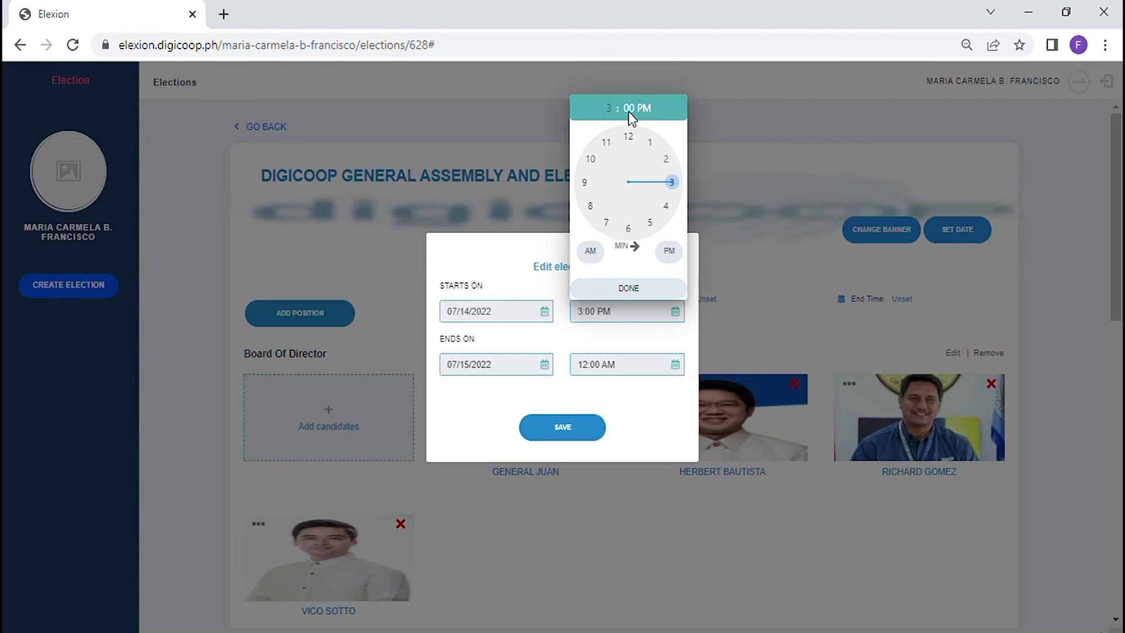
click(635, 108)
click(633, 232)
click(684, 288)
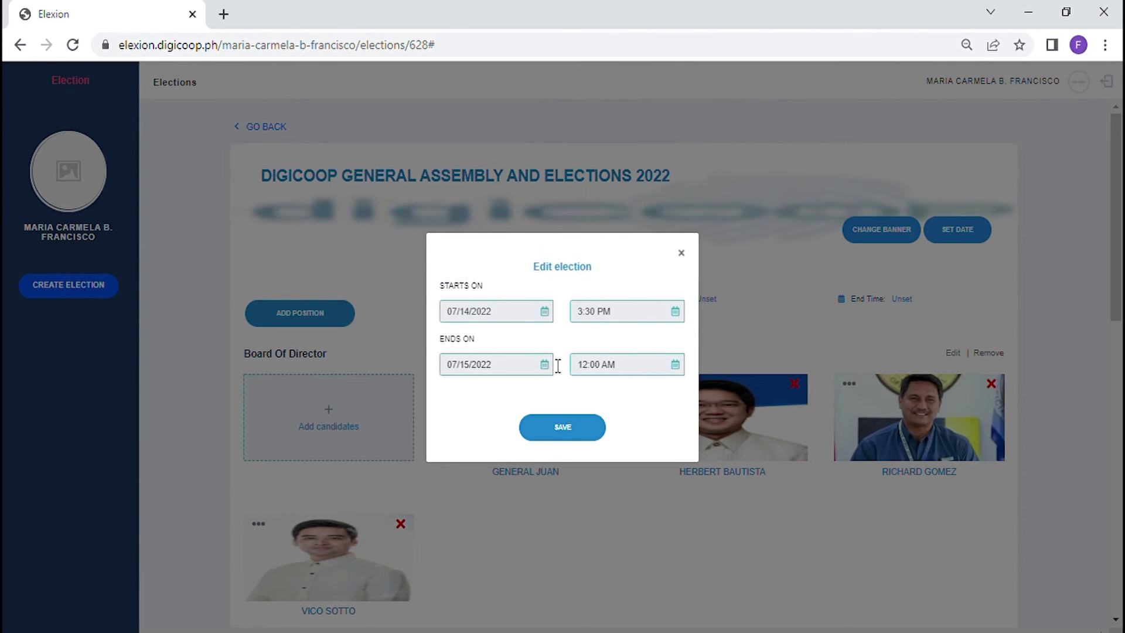
- Set the end to 07/14/2022 6:00 PM and save the schedule
click(545, 365)
click(514, 290)
click(661, 369)
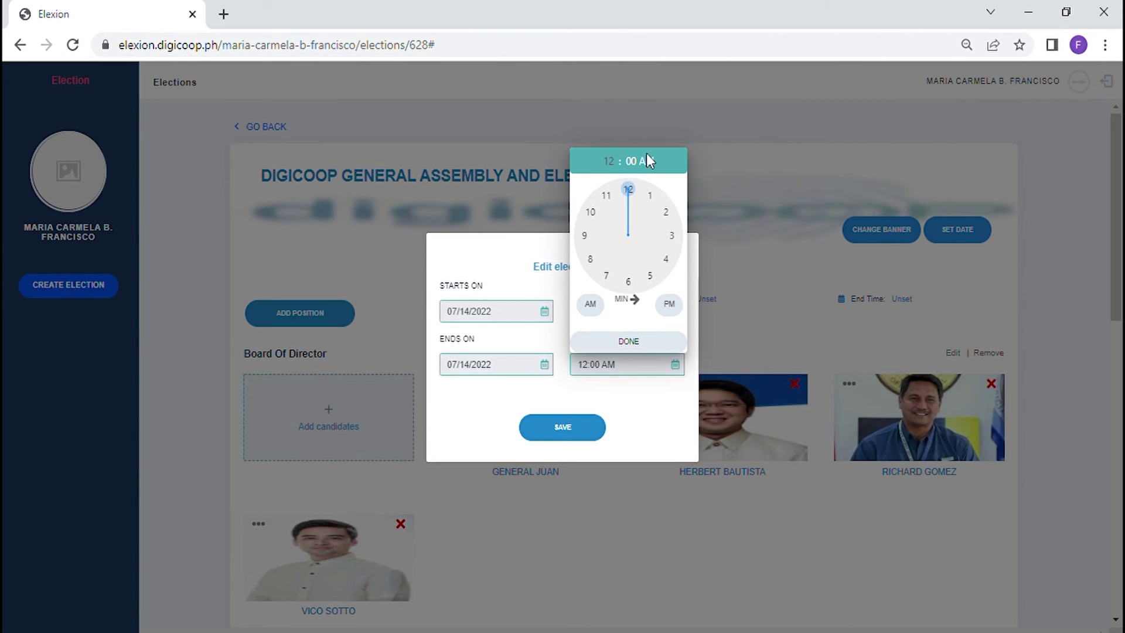
click(622, 281)
click(668, 303)
click(629, 342)
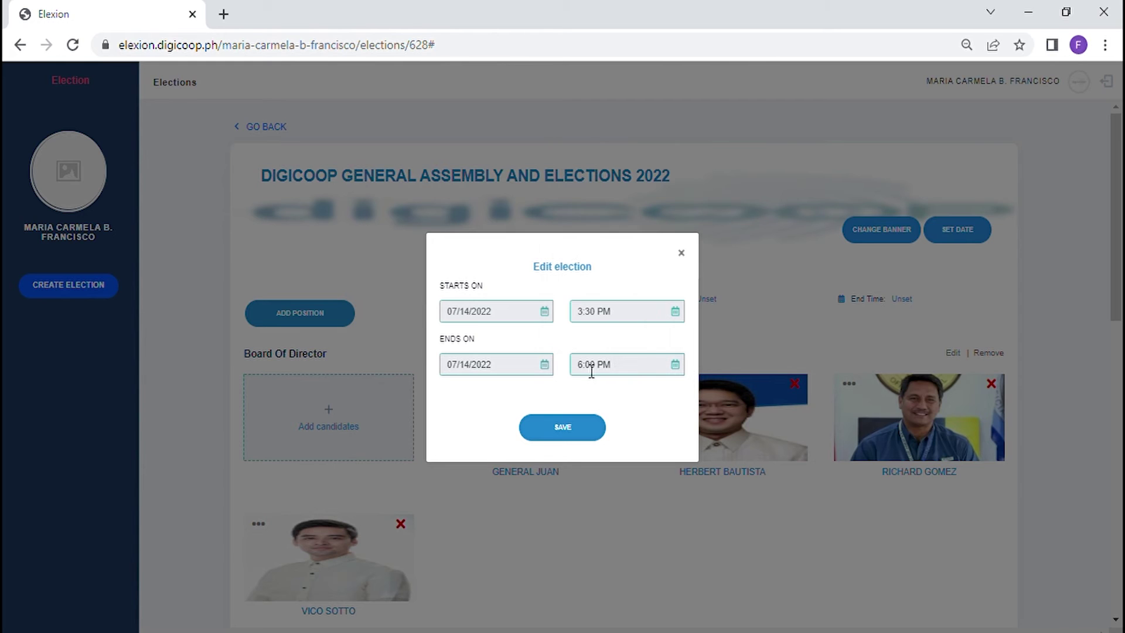
click(573, 435)
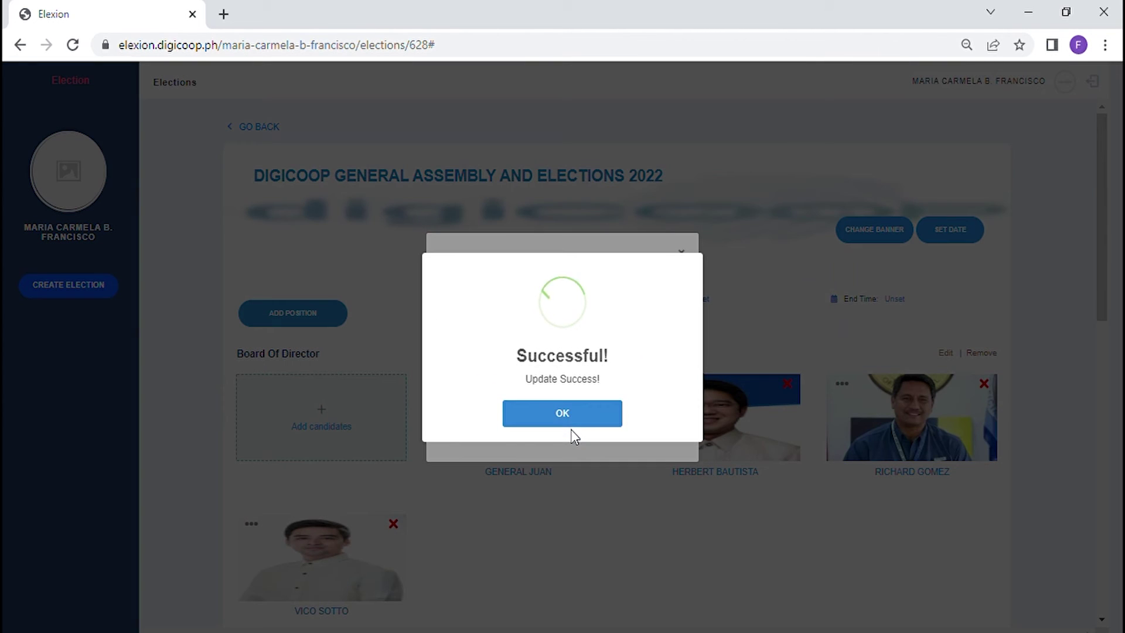
click(574, 414)
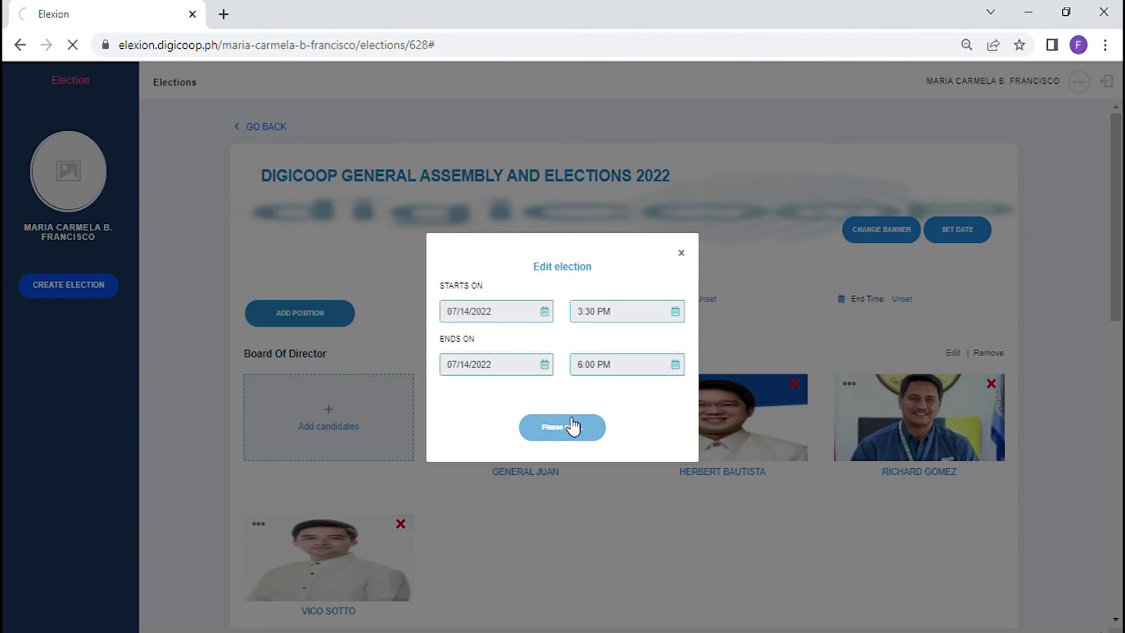
scroll(572, 423, down, 4)
scroll(572, 422, down, 4)
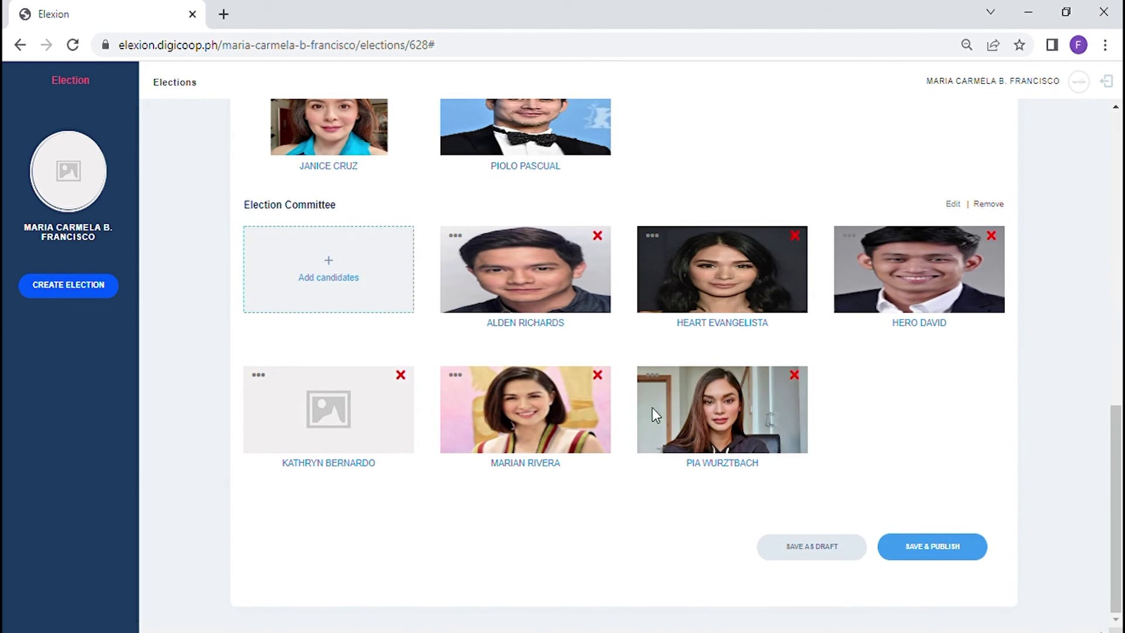
scroll(720, 385, up, 2)
scroll(720, 385, up, 1)
scroll(720, 386, up, 1)
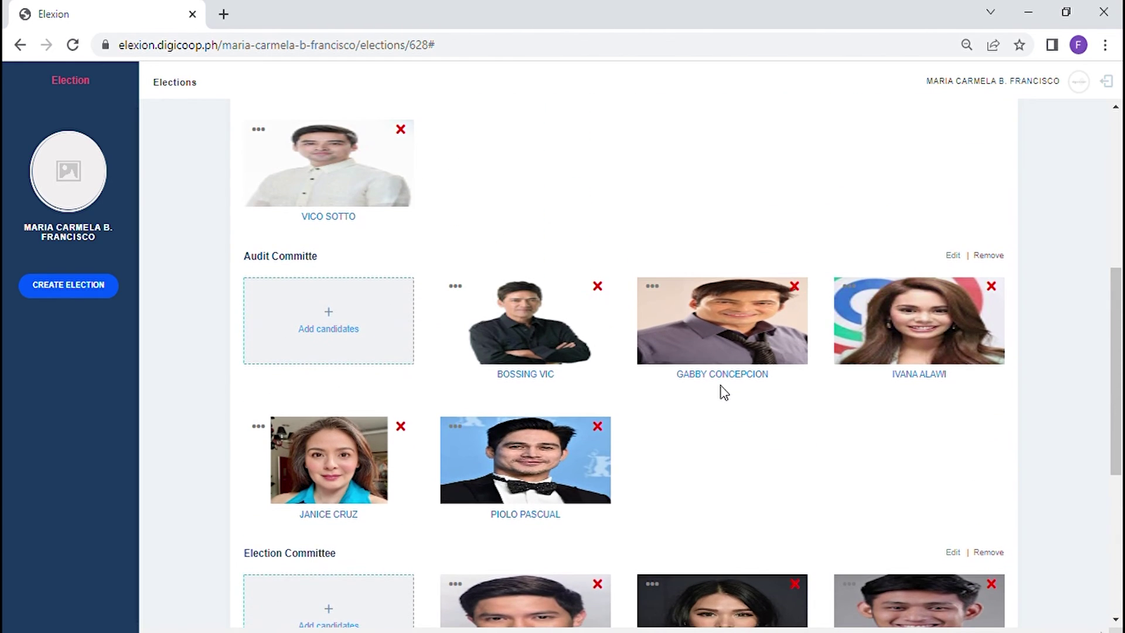
scroll(720, 385, up, 2)
scroll(723, 394, up, 1)
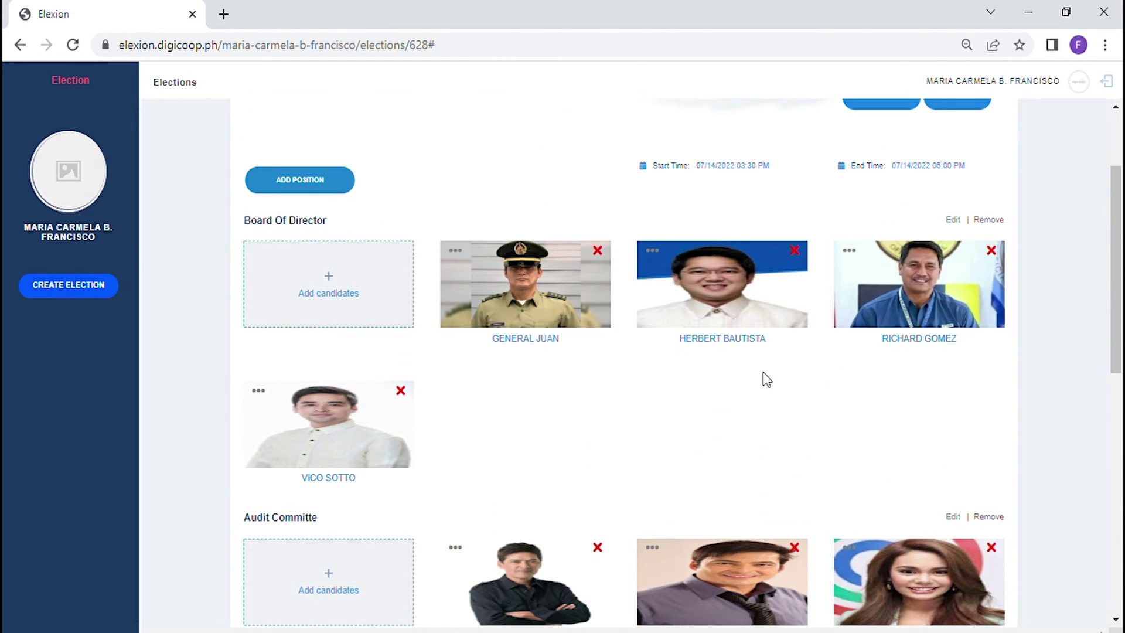
scroll(764, 378, up, 2)
click(967, 229)
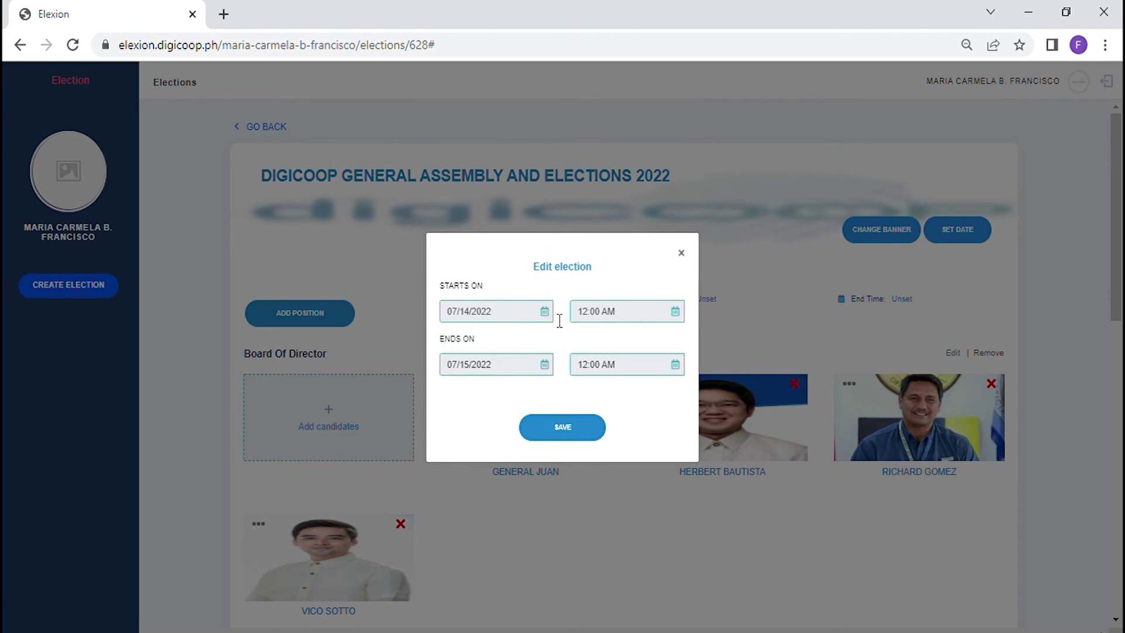
click(842, 417)
scroll(841, 418, down, 3)
scroll(841, 423, down, 2)
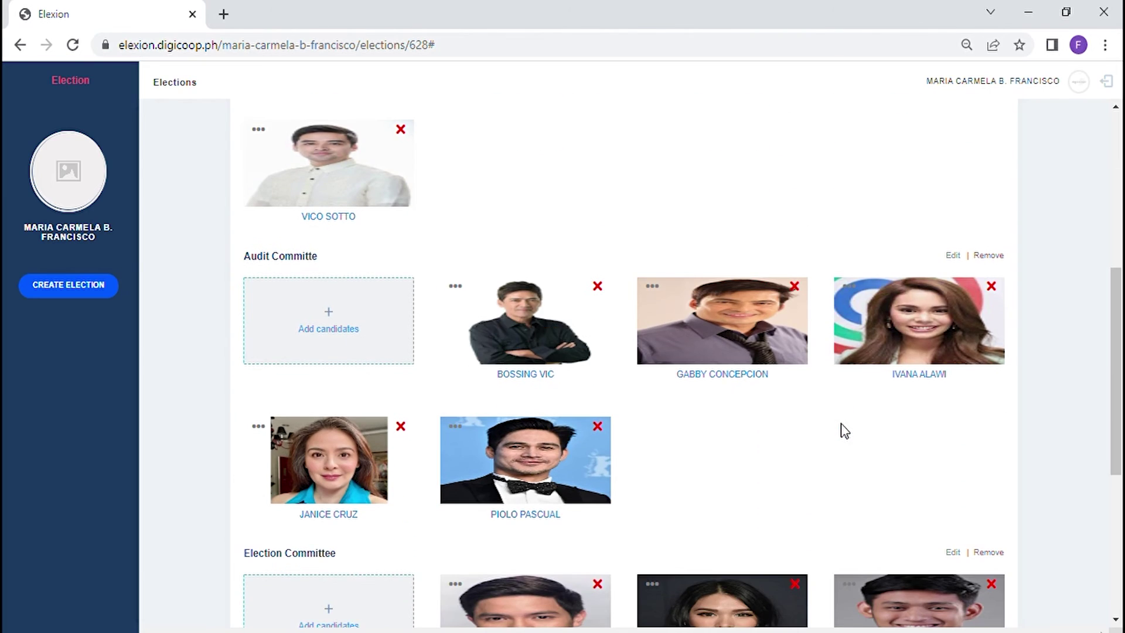
scroll(843, 421, down, 2)
scroll(847, 429, down, 2)
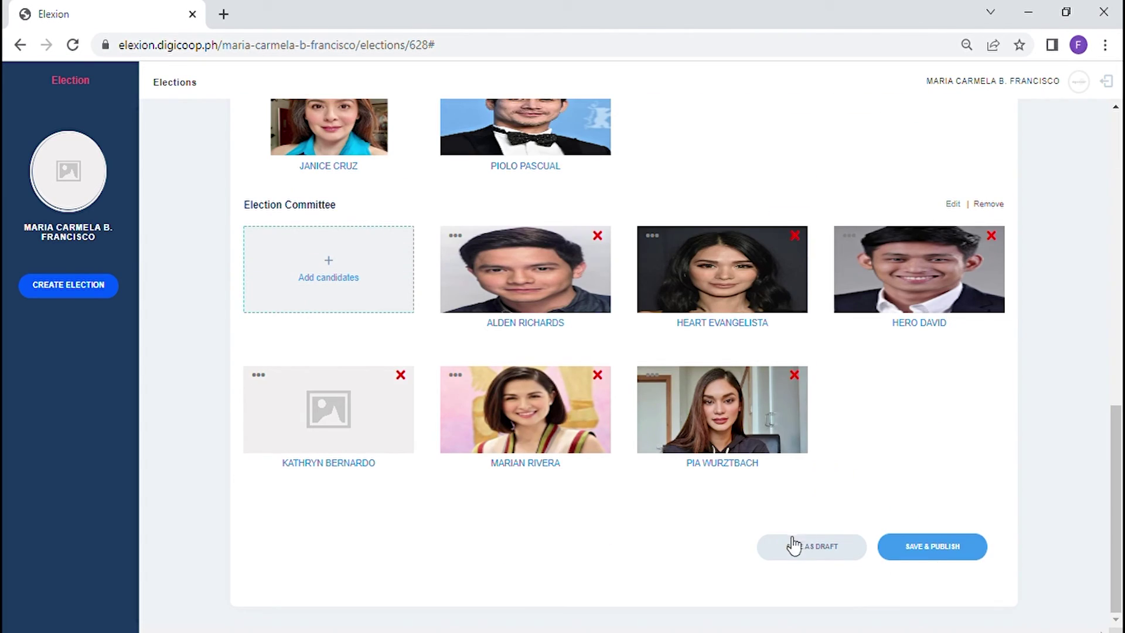
- Save and publish the DIGICOOP 2022 election, accepting the disclaimer
click(903, 549)
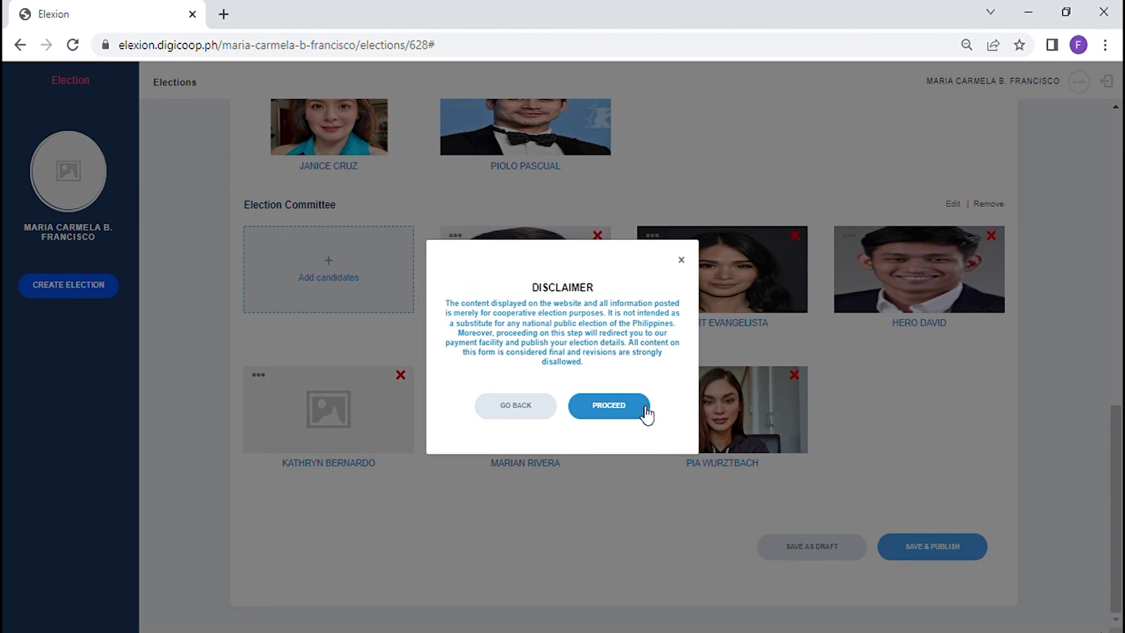
click(625, 417)
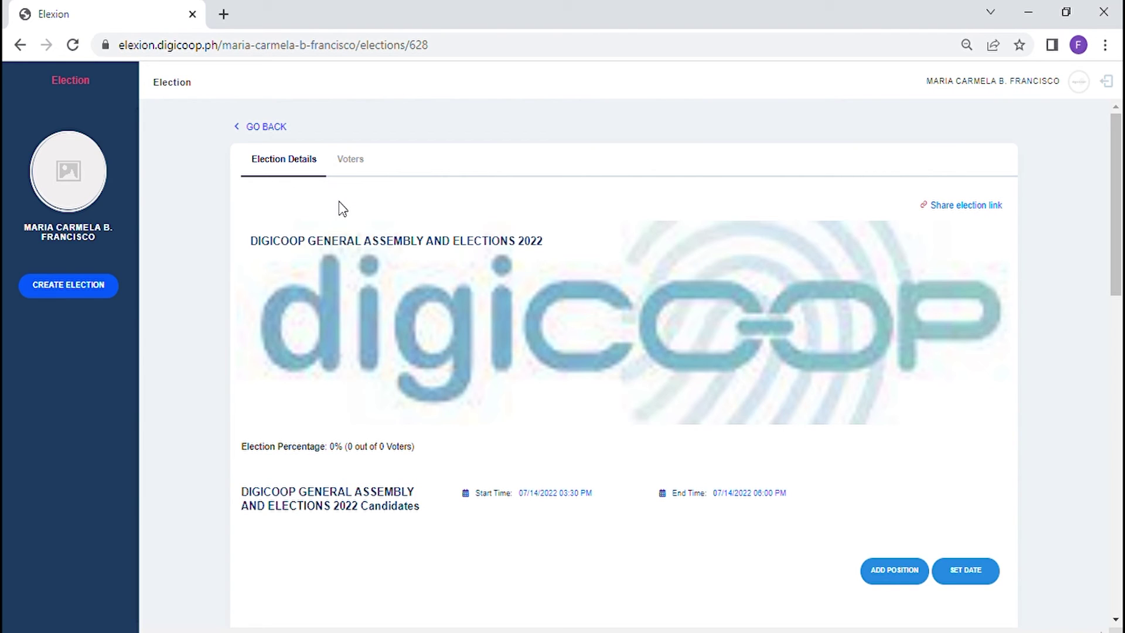
- Download the voter import template from the election's Voters list
click(350, 159)
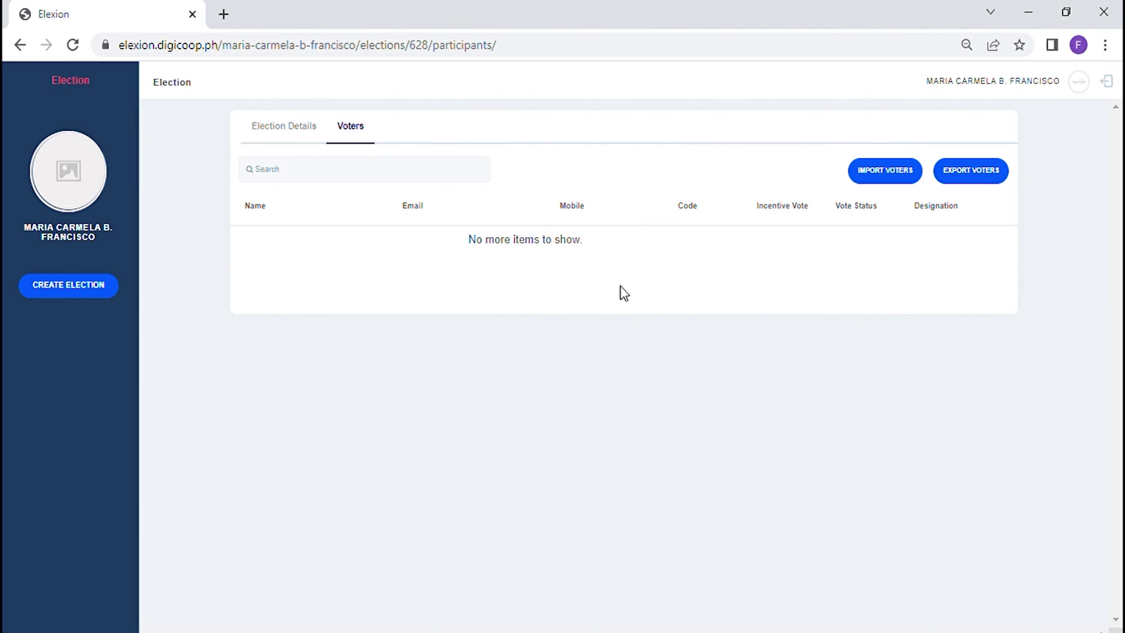
click(875, 181)
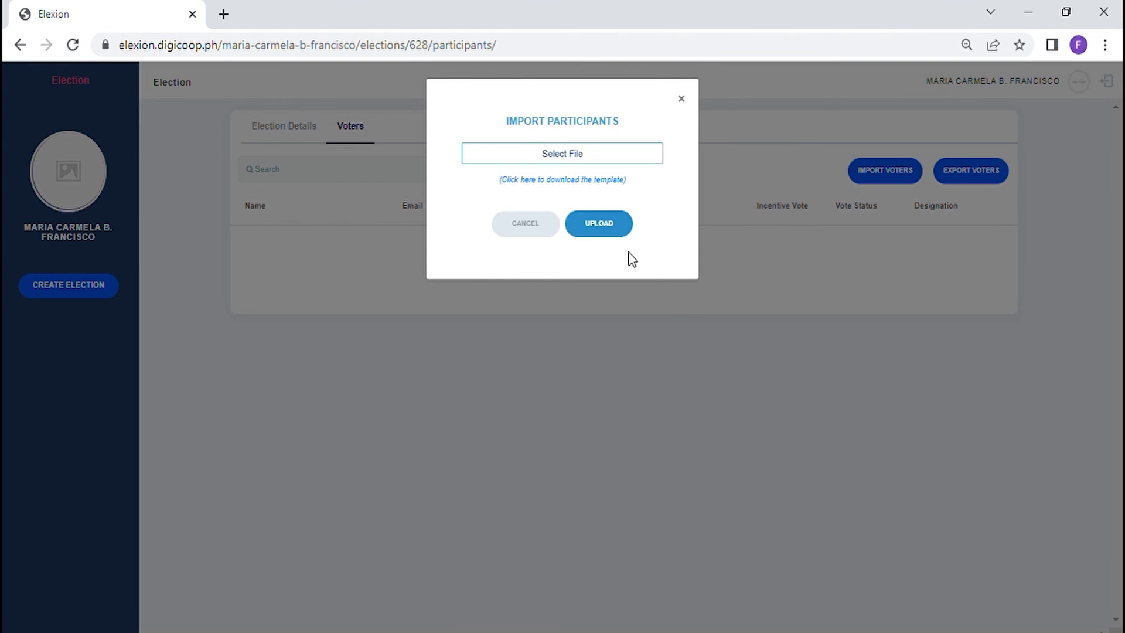
click(606, 180)
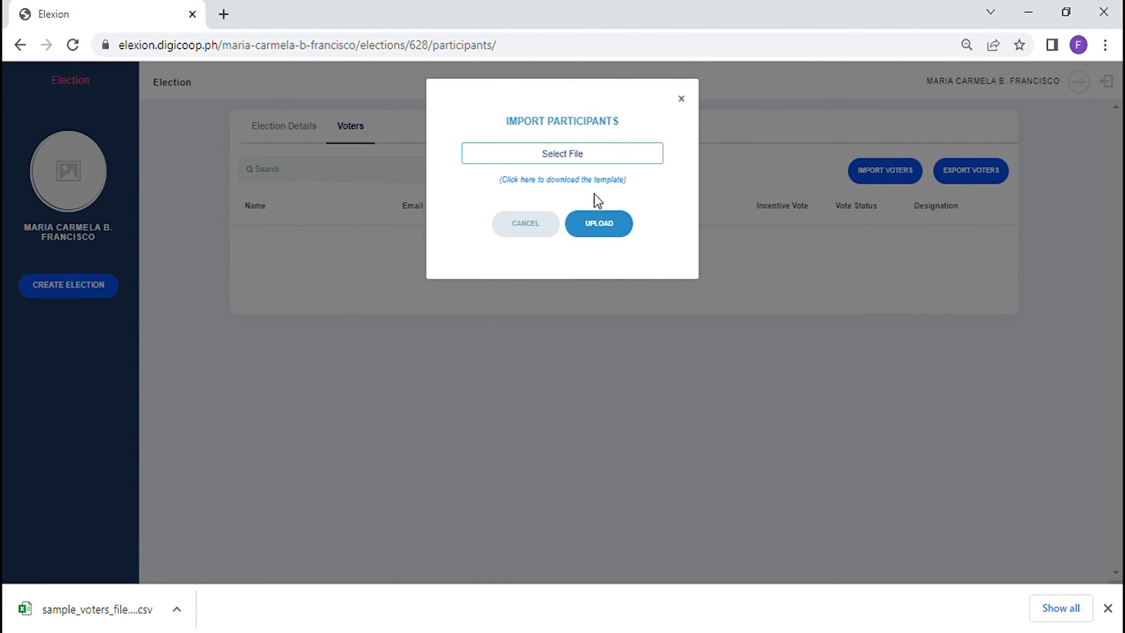
click(123, 616)
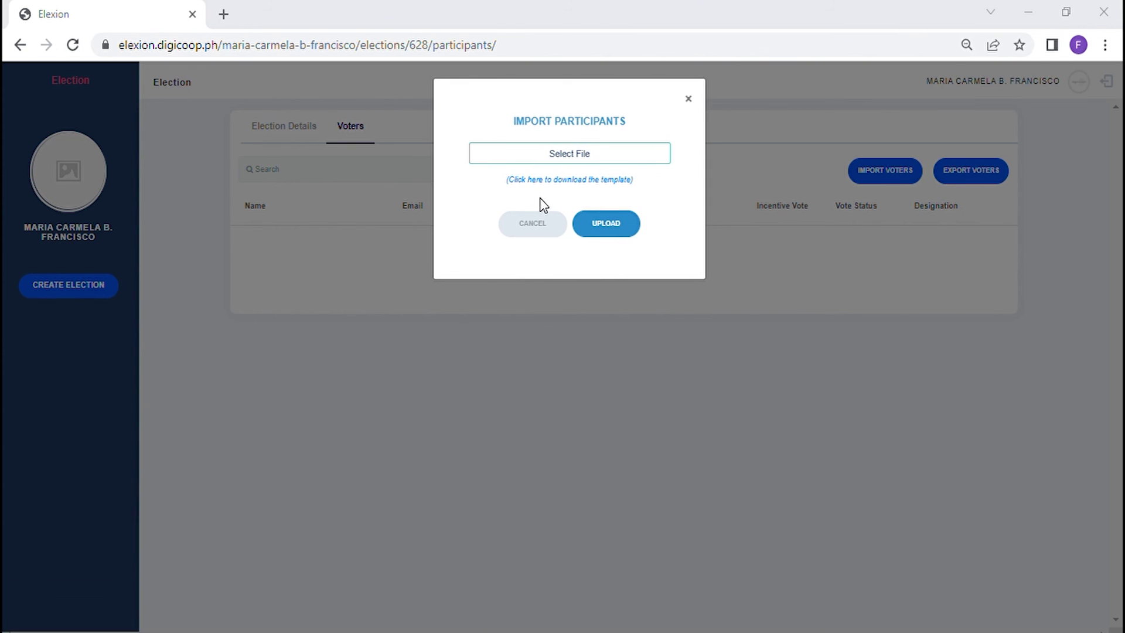
click(398, 397)
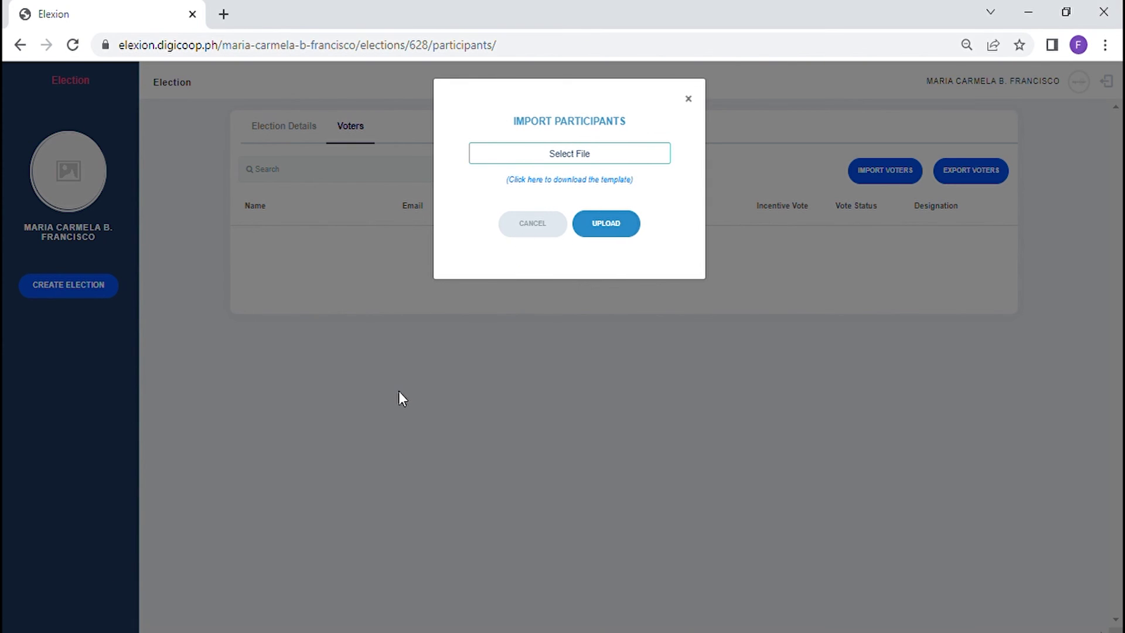
click(616, 231)
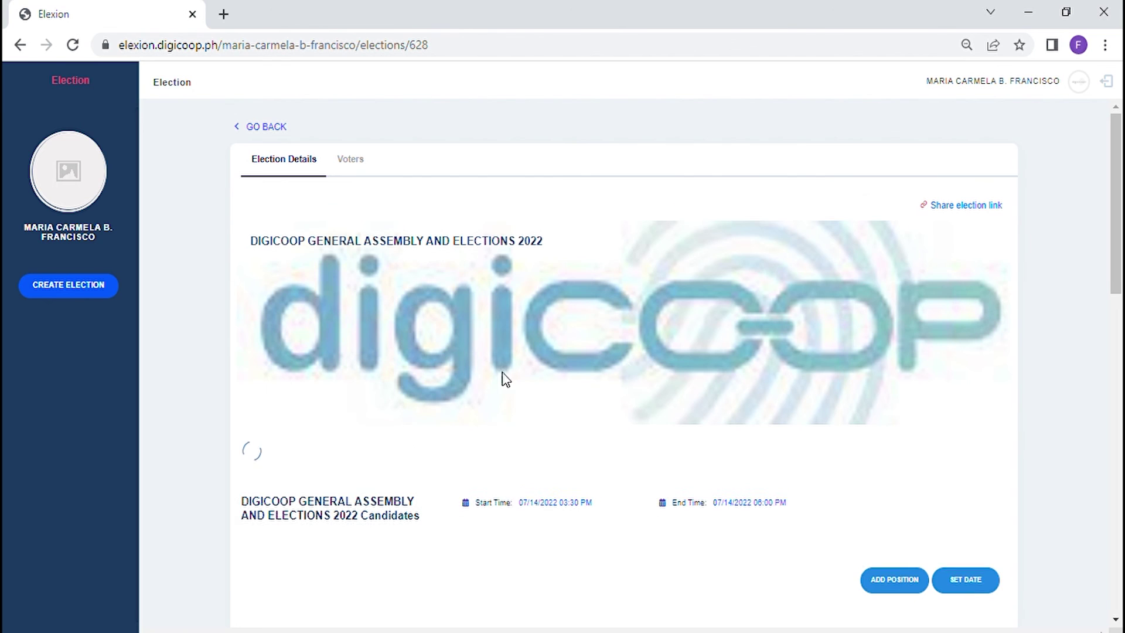
- Copy the election's registration URL from the Share election link dialog
click(939, 216)
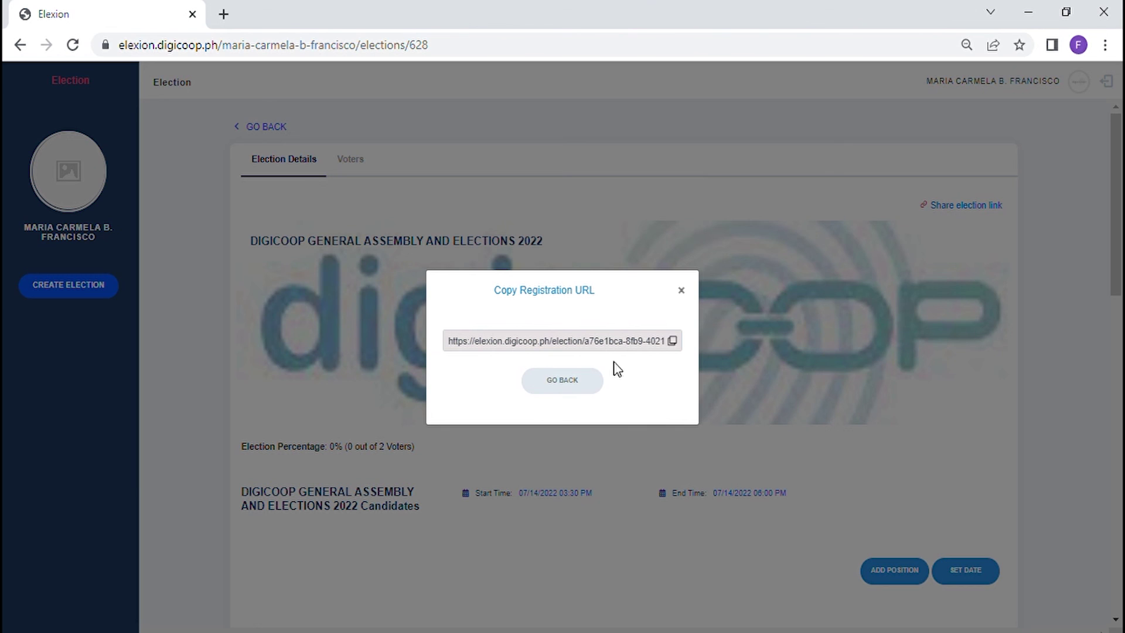
click(673, 343)
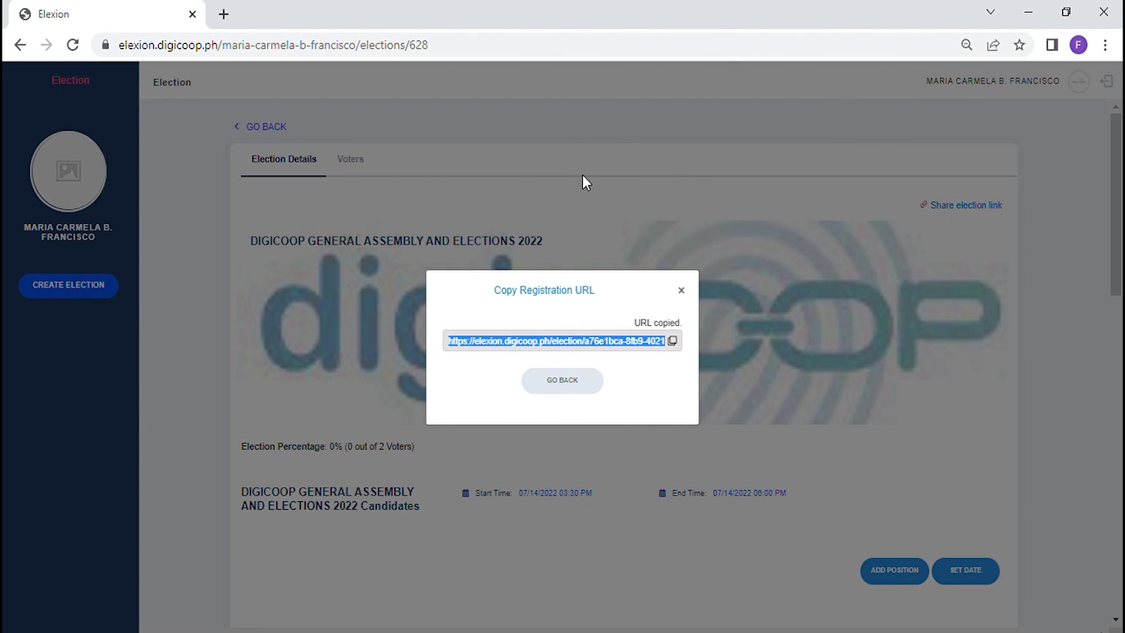
key(Escape)
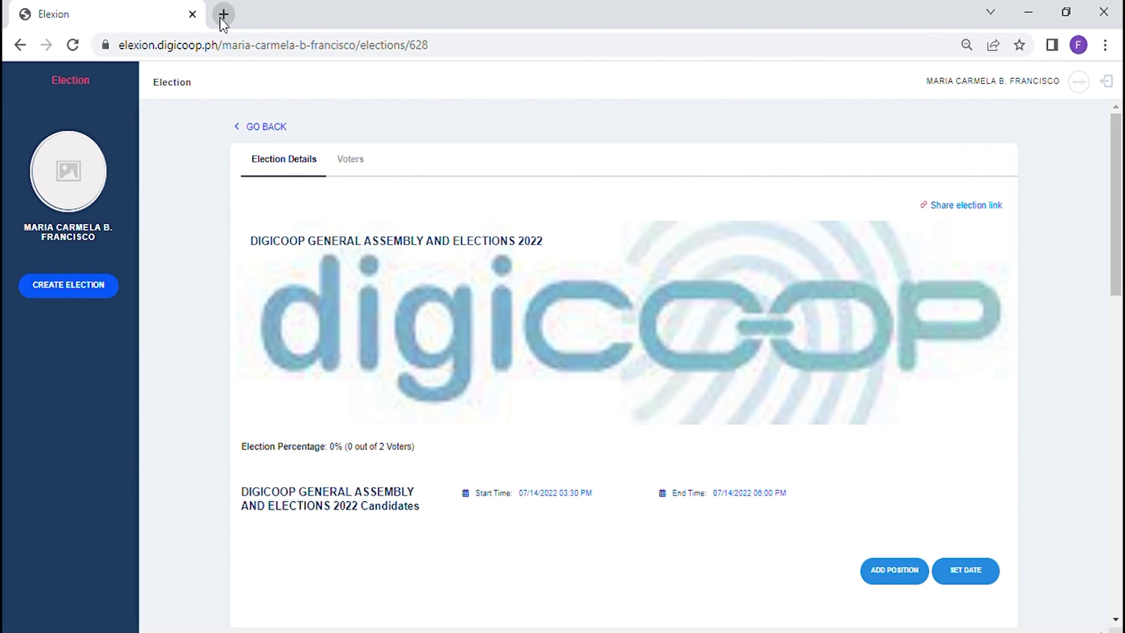
- Load the copied voting link in a new tab, then return to the Elexion tab
click(221, 18)
click(251, 55)
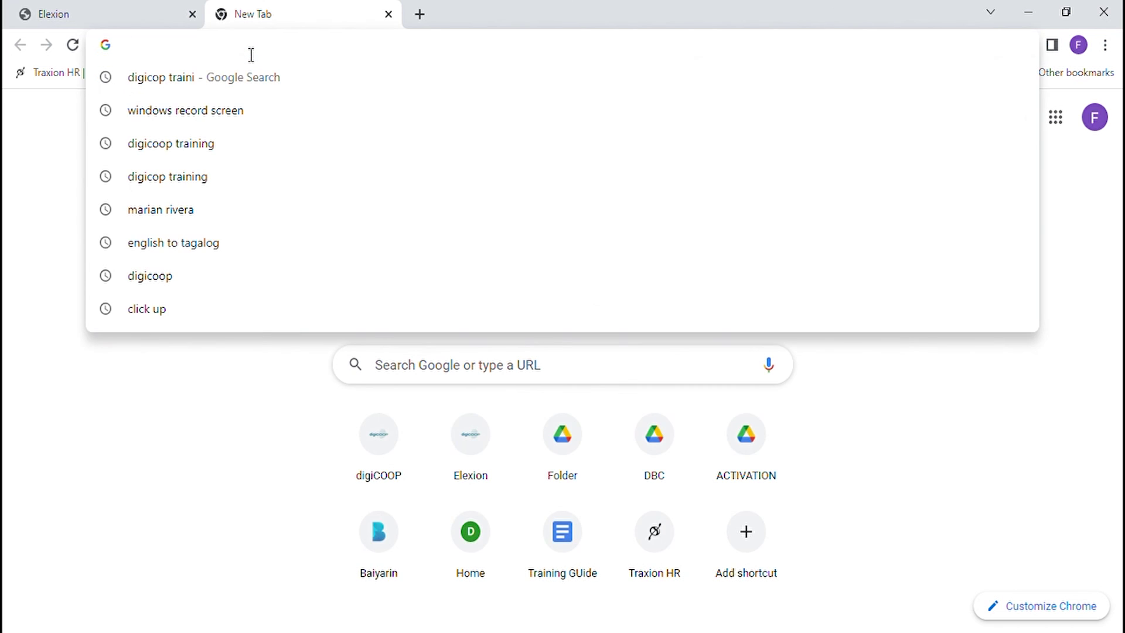
key(ctrl+v)
key(Return)
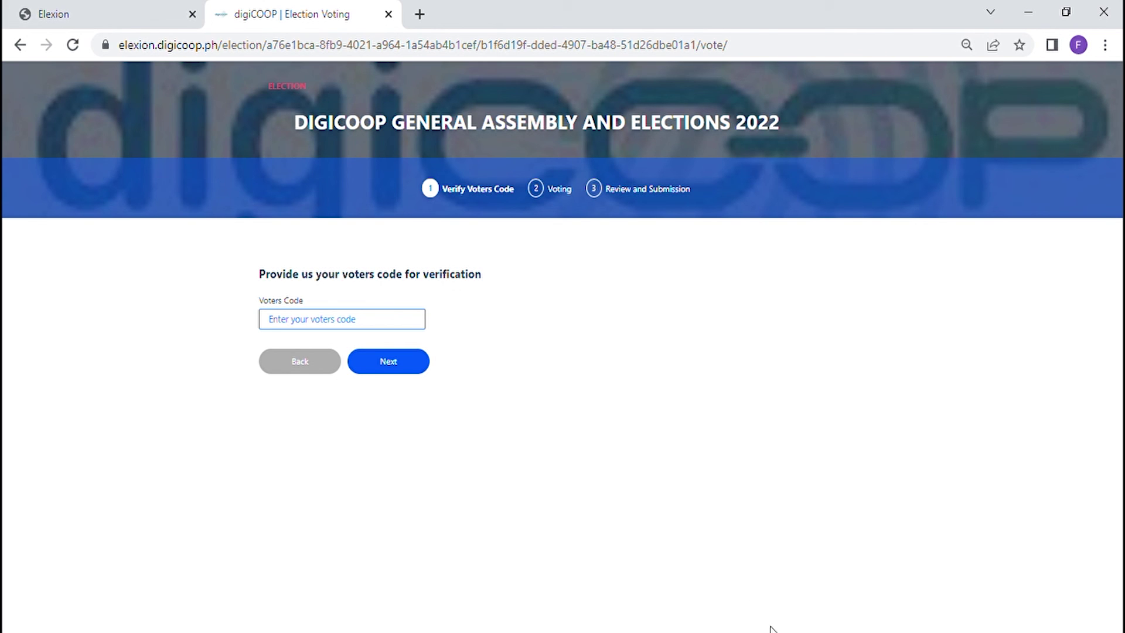
click(118, 14)
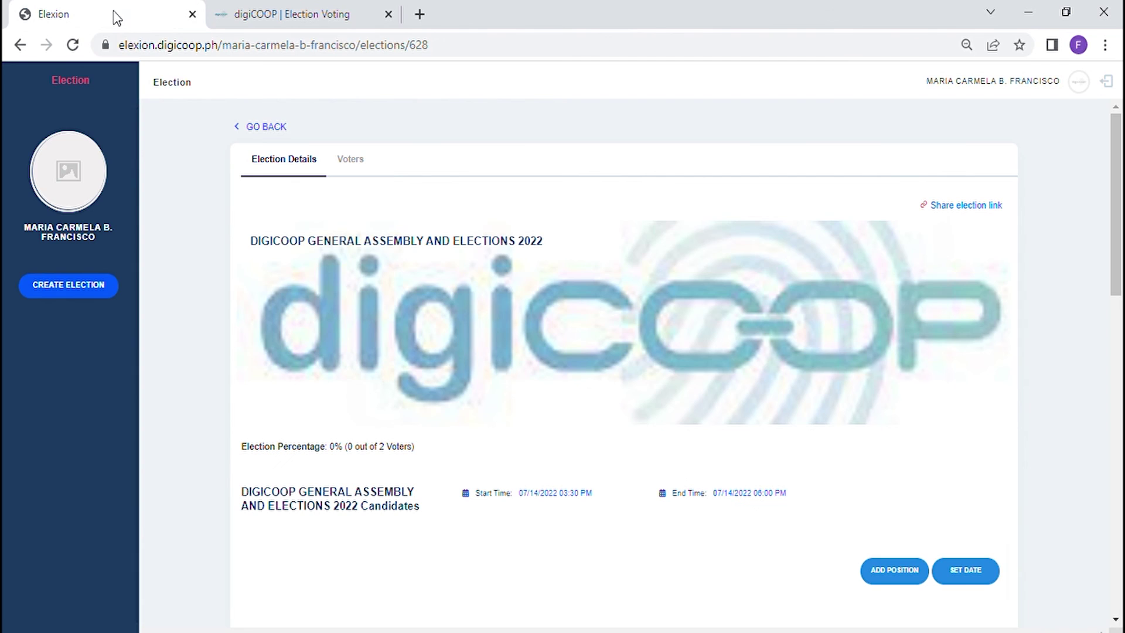
- Export the election's voter list, then bring up Google apps in a new tab
click(352, 164)
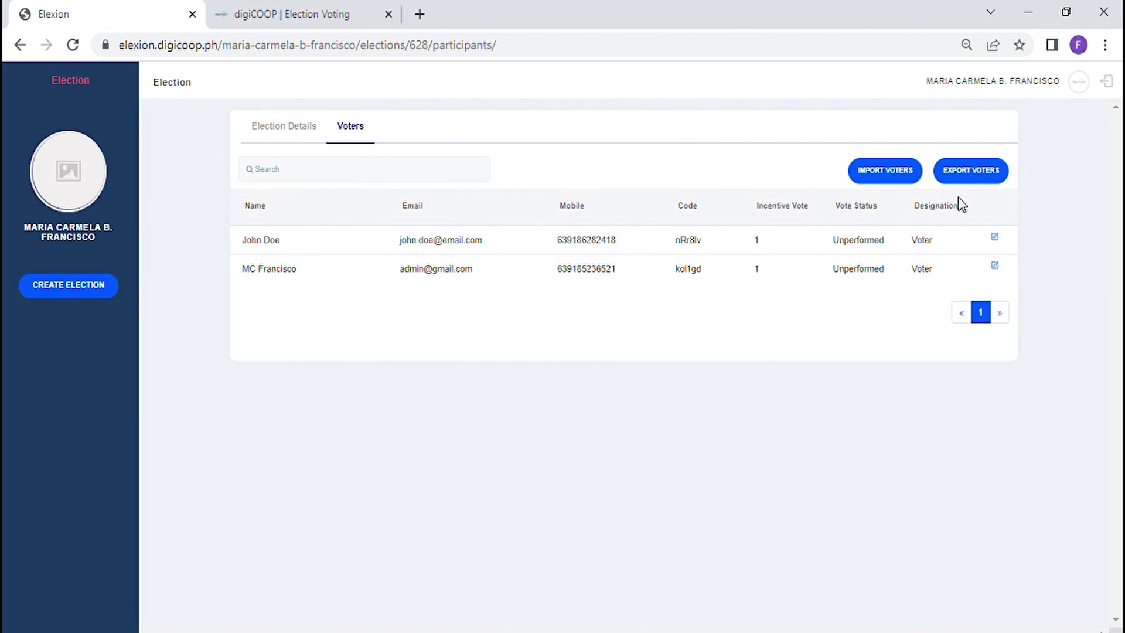
click(970, 182)
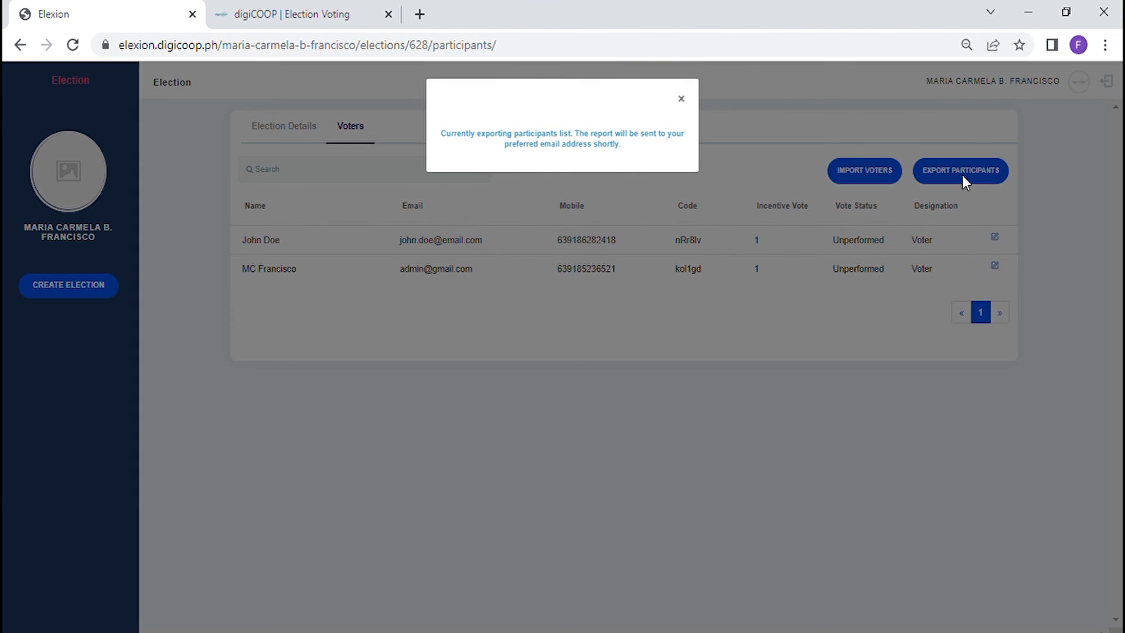
click(681, 98)
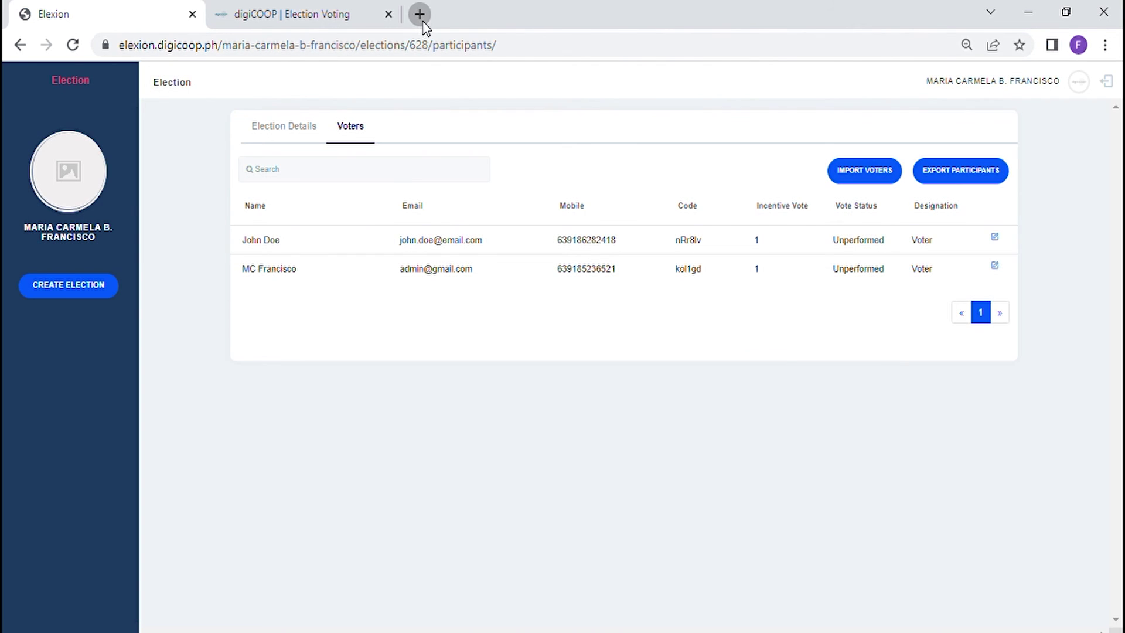
click(419, 14)
click(1058, 115)
- Open the Election Participants email and Election Participants.csv, then return to the election tabs
click(1000, 191)
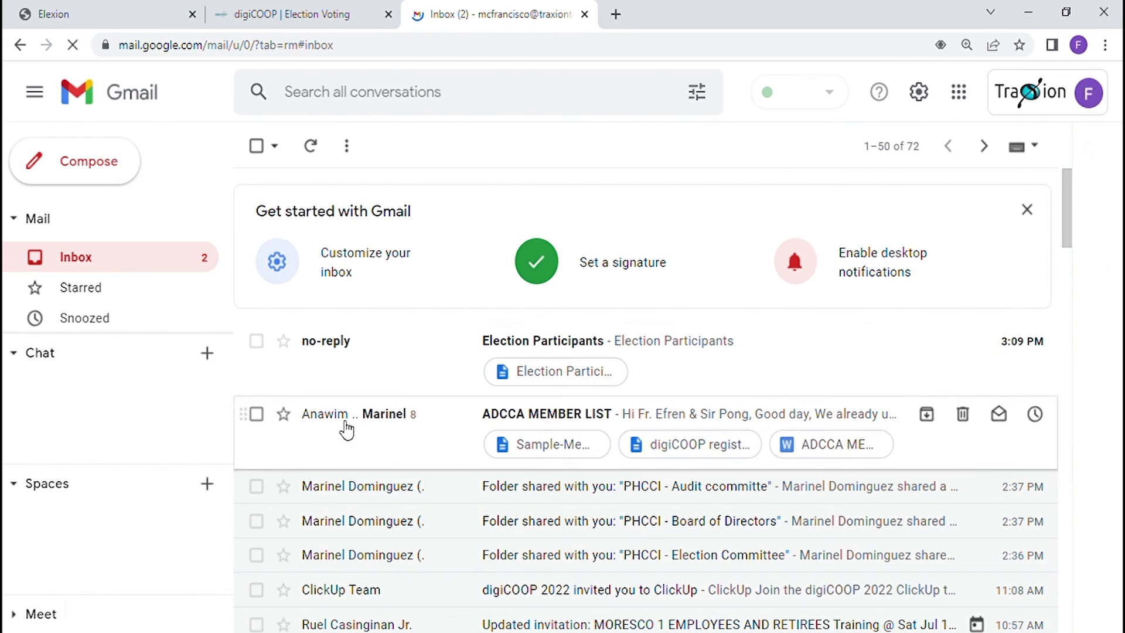
click(377, 349)
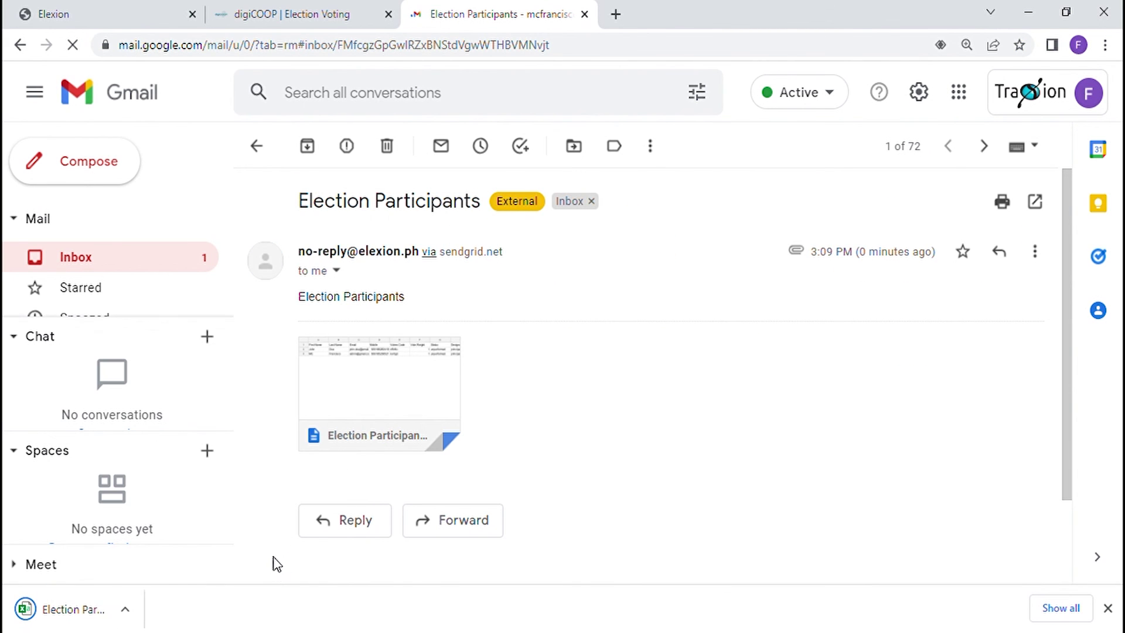
click(103, 621)
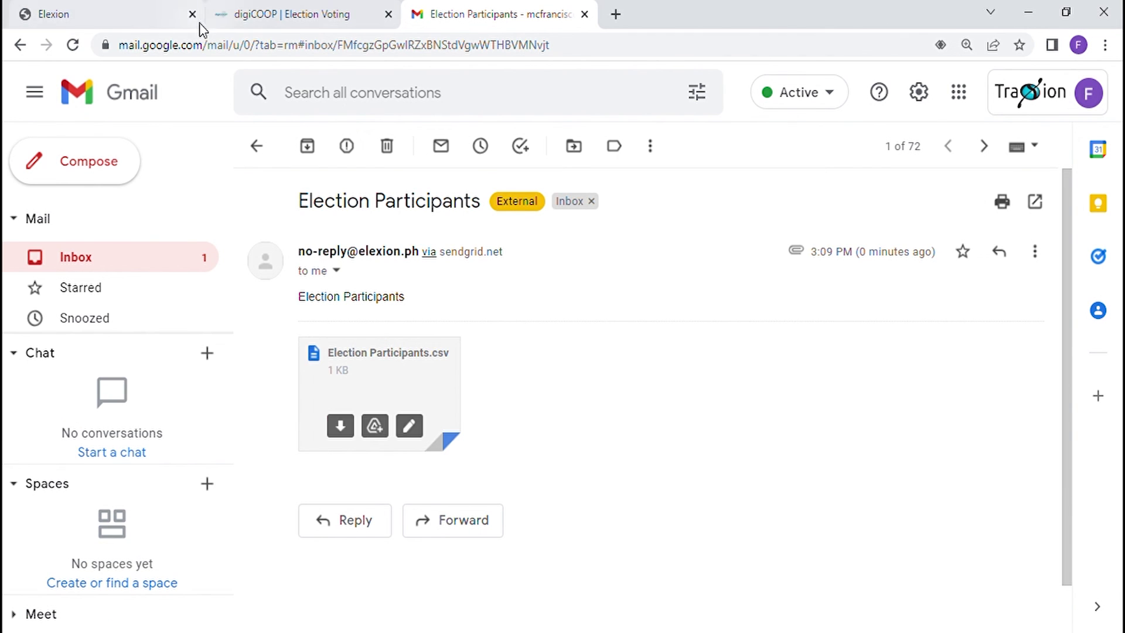
click(92, 16)
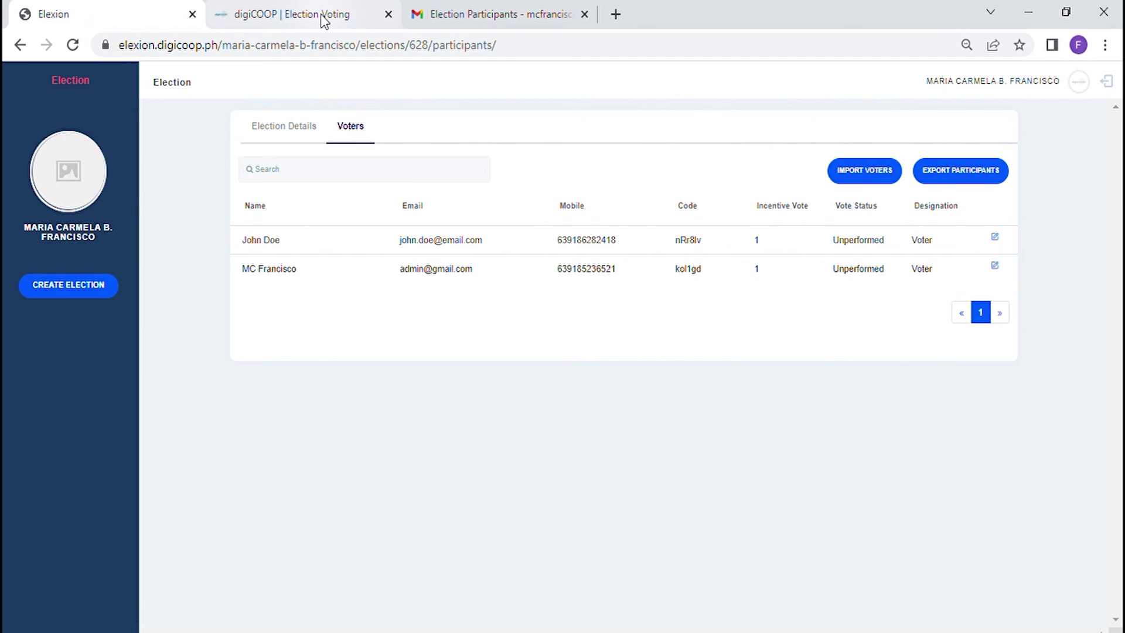